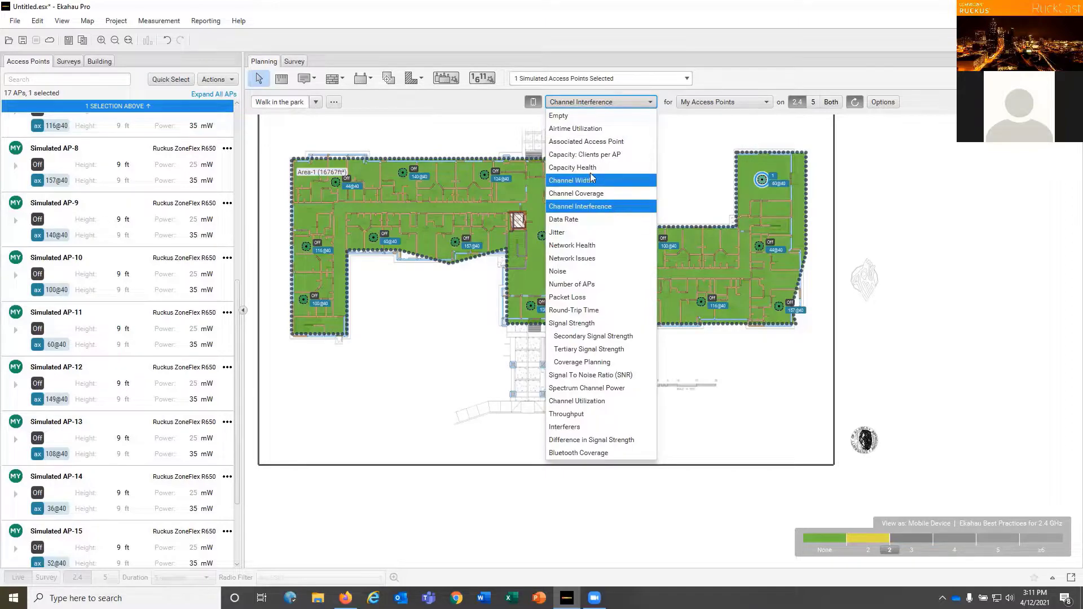
# - Replace Channel Interference with Airtime Utilization as the map visualization
pyautogui.press('Return')
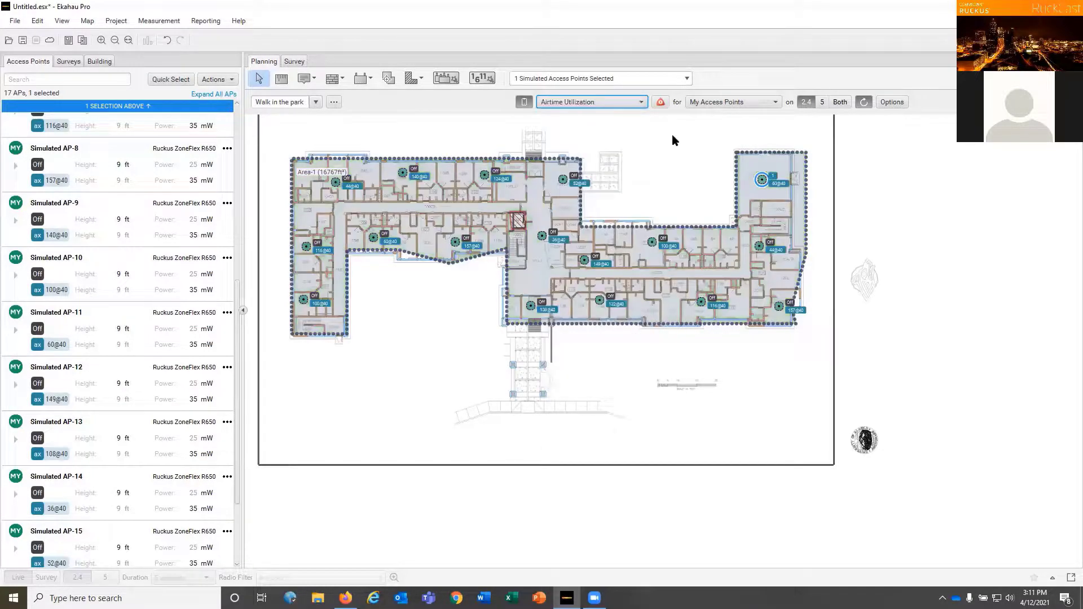
# - Clear the access point selection, keep Airtime Utilization, and set the band selector to Both
pyautogui.click(821, 102)
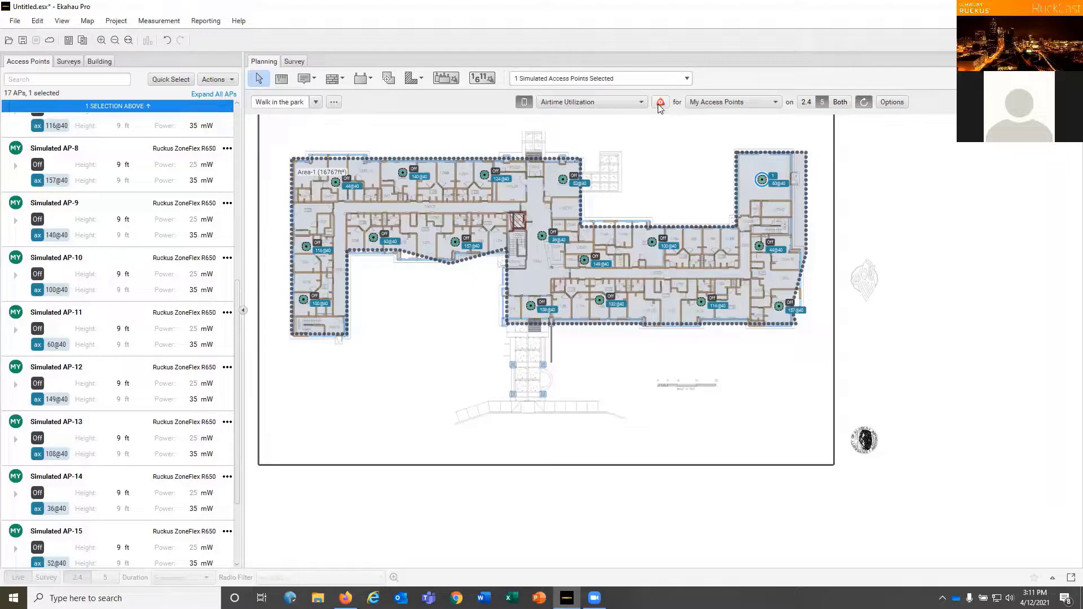
pyautogui.click(679, 185)
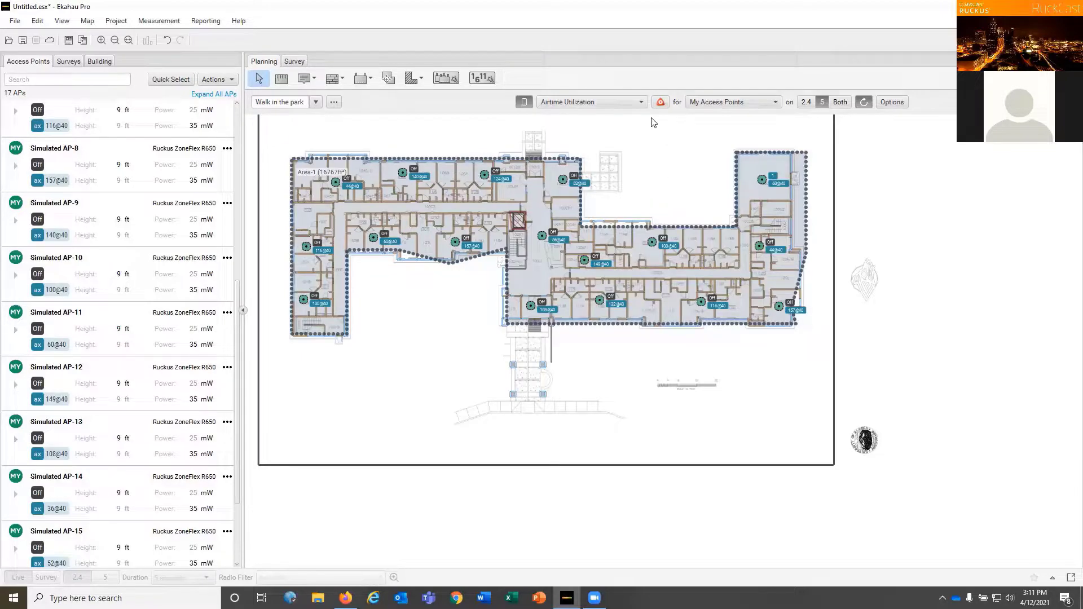
pyautogui.click(642, 102)
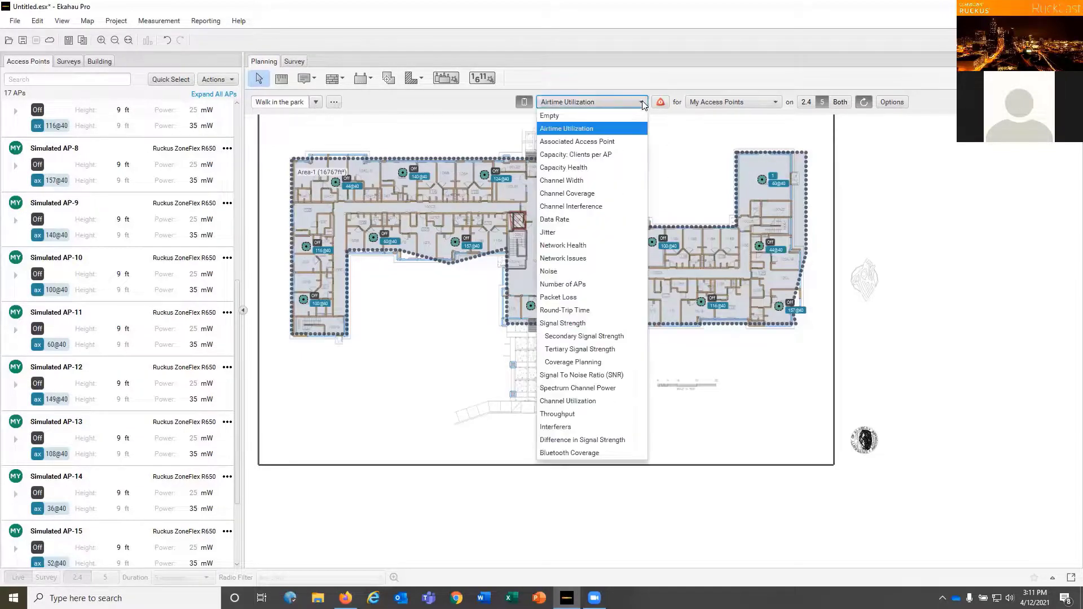
pyautogui.click(589, 128)
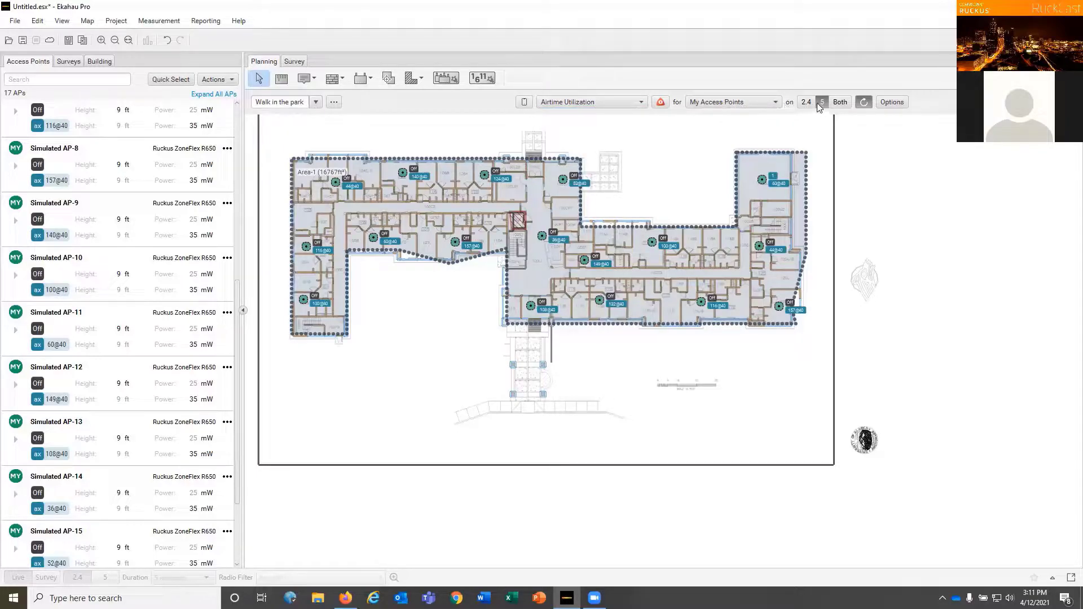
pyautogui.click(841, 103)
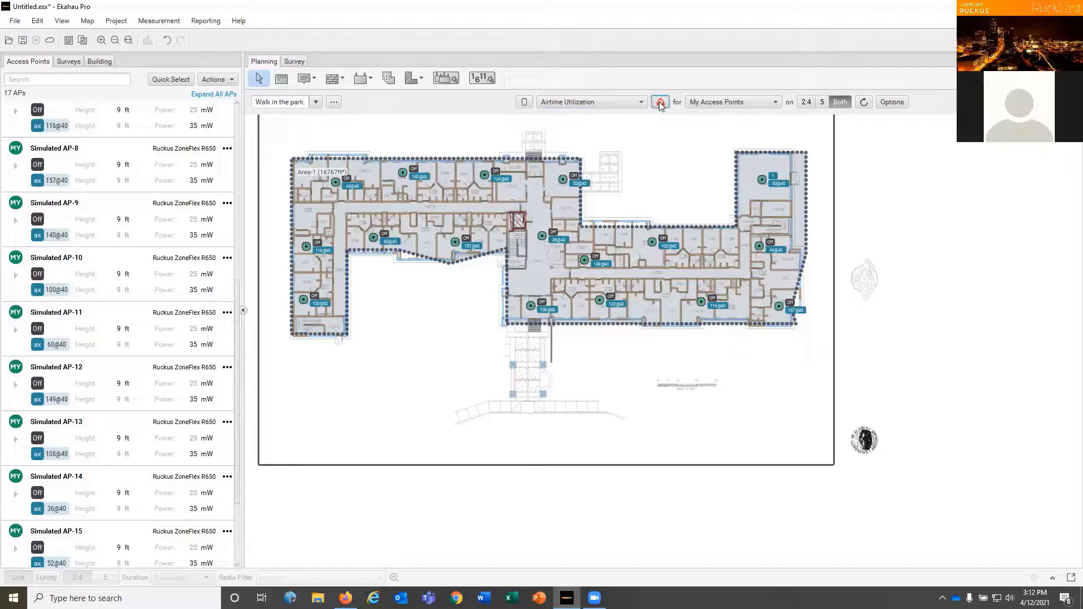
pyautogui.moveTo(661, 106)
# - Review the Ekahau Best Practices coverage requirements, check the capacity alert, then select Area-1
pyautogui.click(116, 21)
pyautogui.click(139, 40)
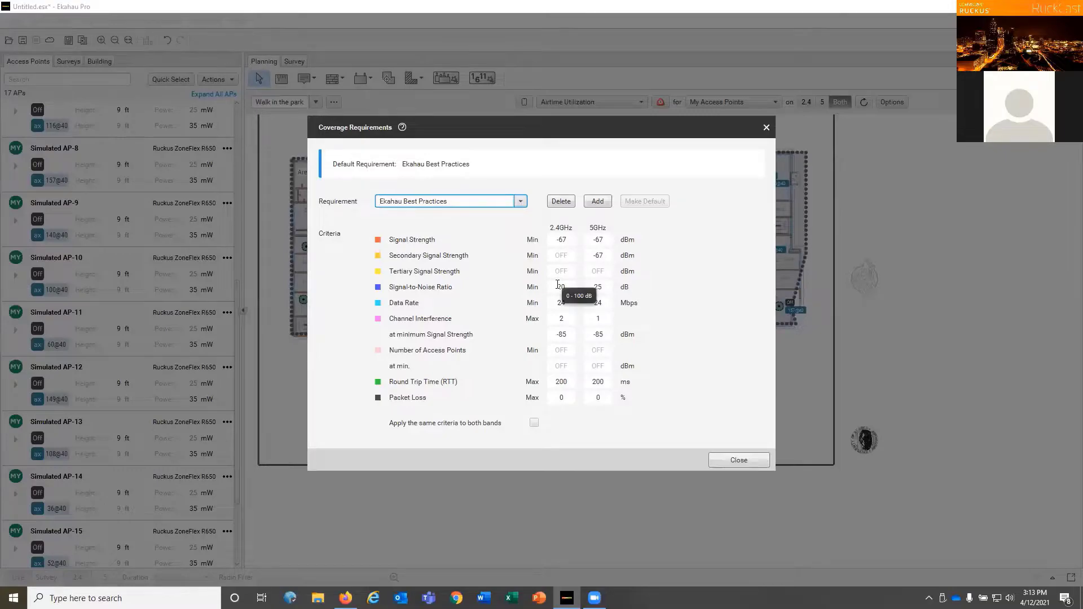
pyautogui.click(743, 466)
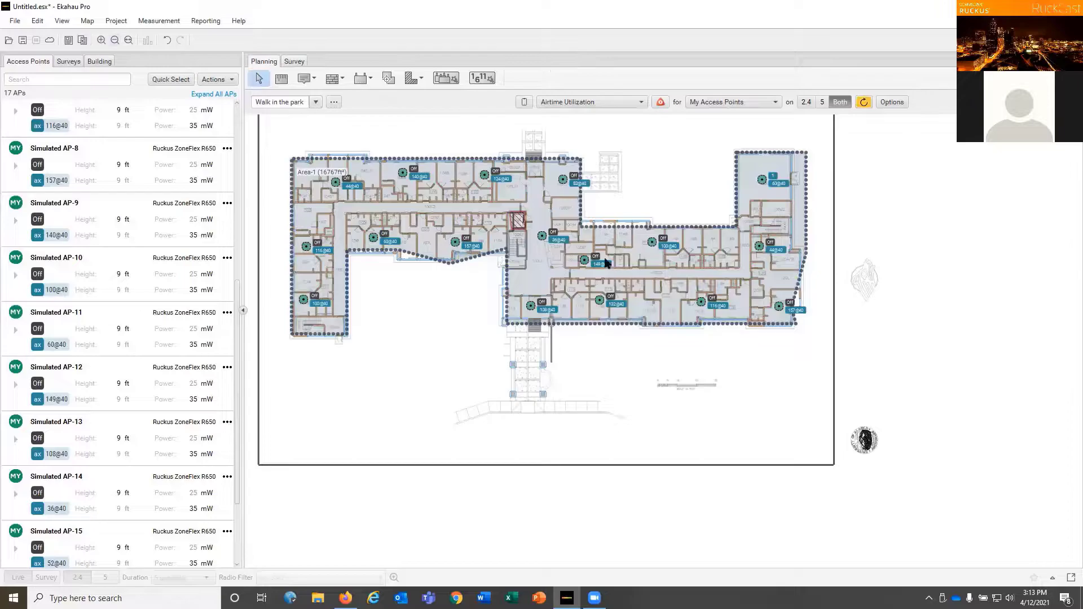
pyautogui.click(661, 104)
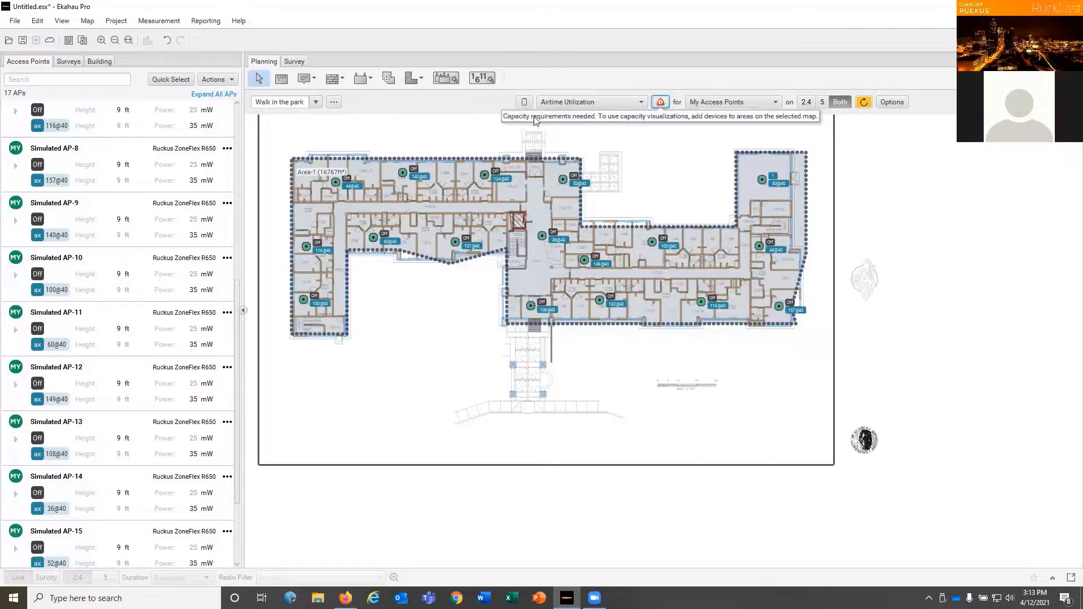
pyautogui.click(642, 167)
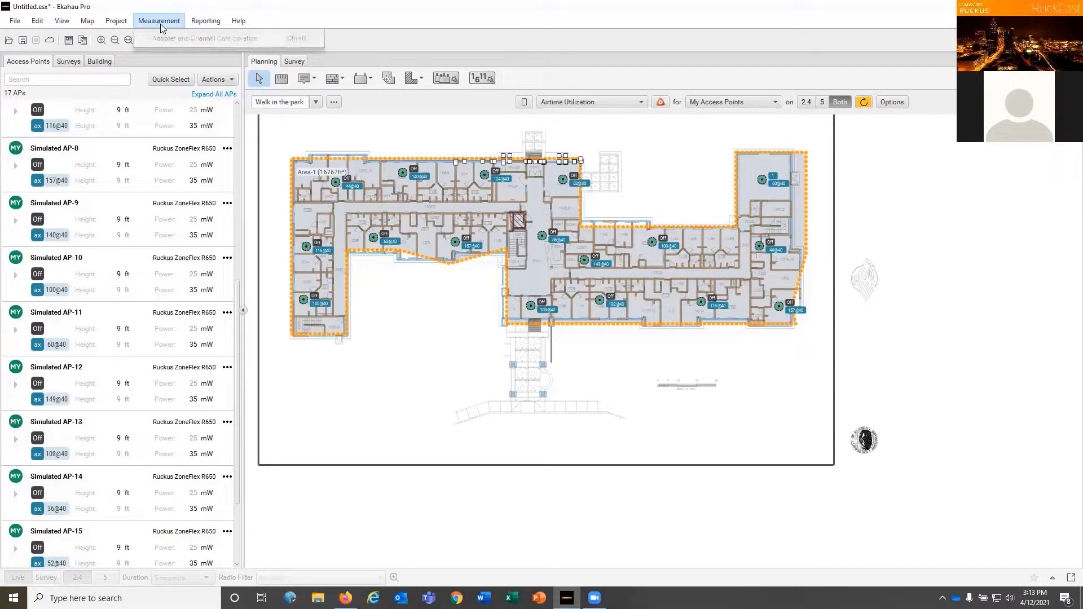
# - Preview the Ruckus Best Practices profile in the Coverage Requirements dialog
pyautogui.click(116, 21)
pyautogui.click(124, 38)
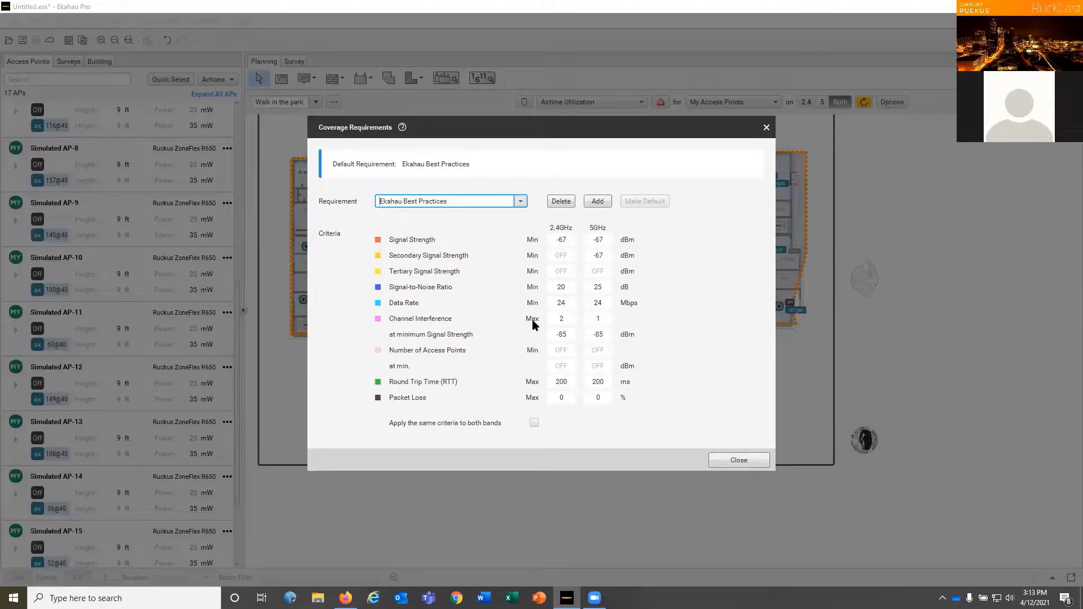
pyautogui.click(520, 202)
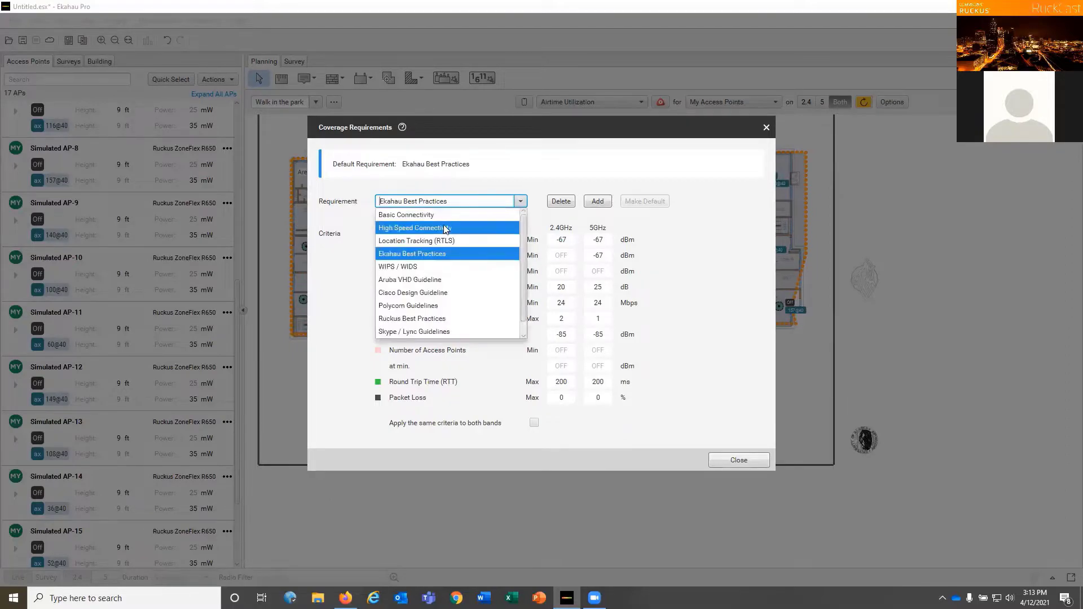
pyautogui.click(435, 319)
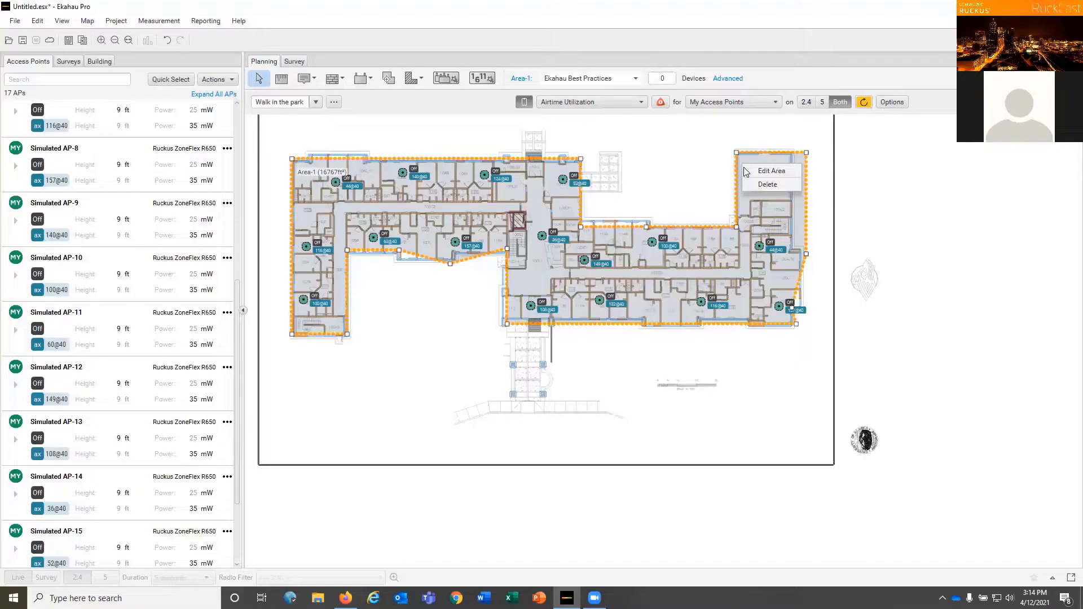
# - Add a first device group of 50 Generic Laptops to Area-1
pyautogui.click(770, 171)
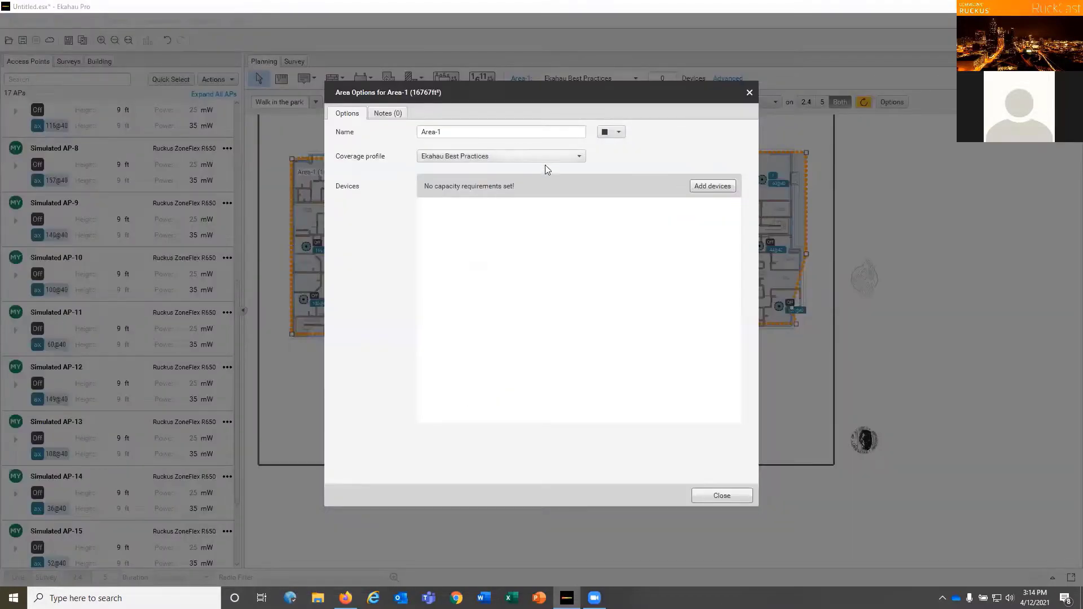
pyautogui.click(710, 185)
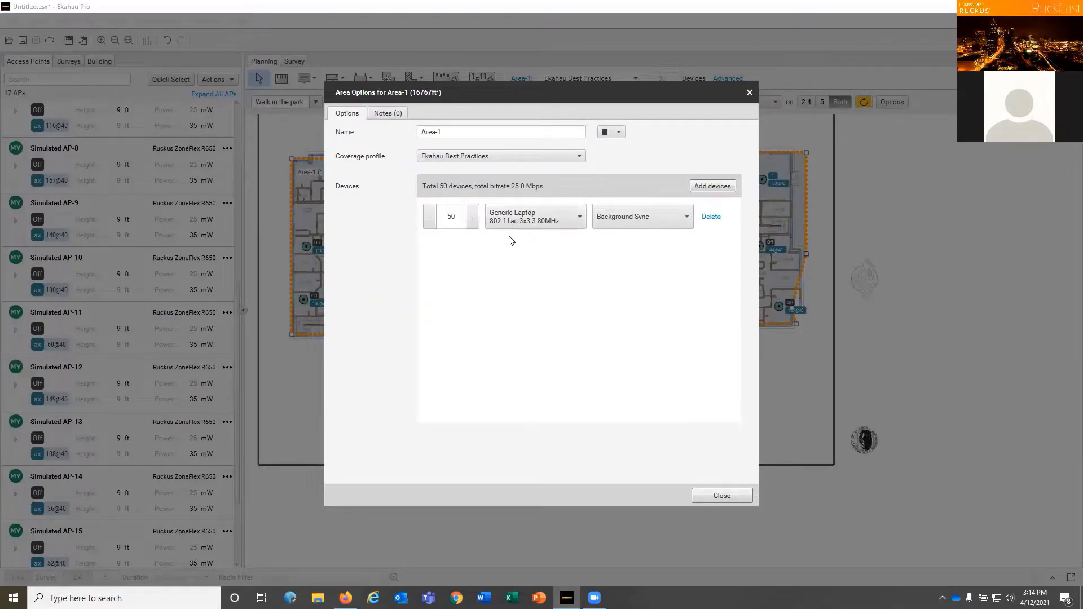
pyautogui.doubleClick(448, 213)
pyautogui.write('400')
pyautogui.doubleClick(458, 213)
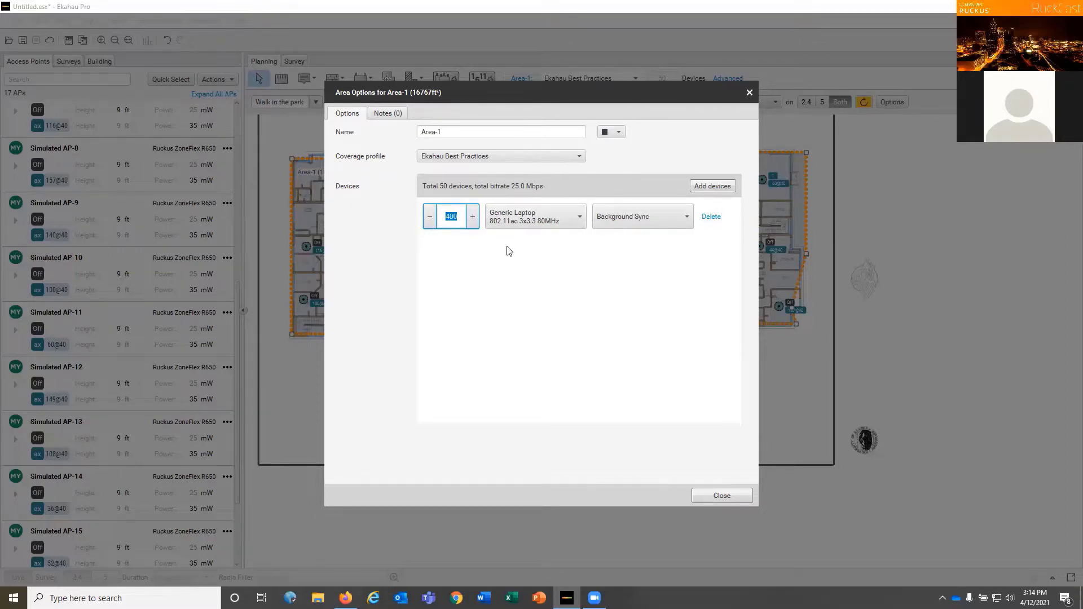
pyautogui.write('50')
pyautogui.click(578, 218)
# - Add a second device group of 400 Generic Smartphones
pyautogui.click(624, 249)
pyautogui.click(713, 186)
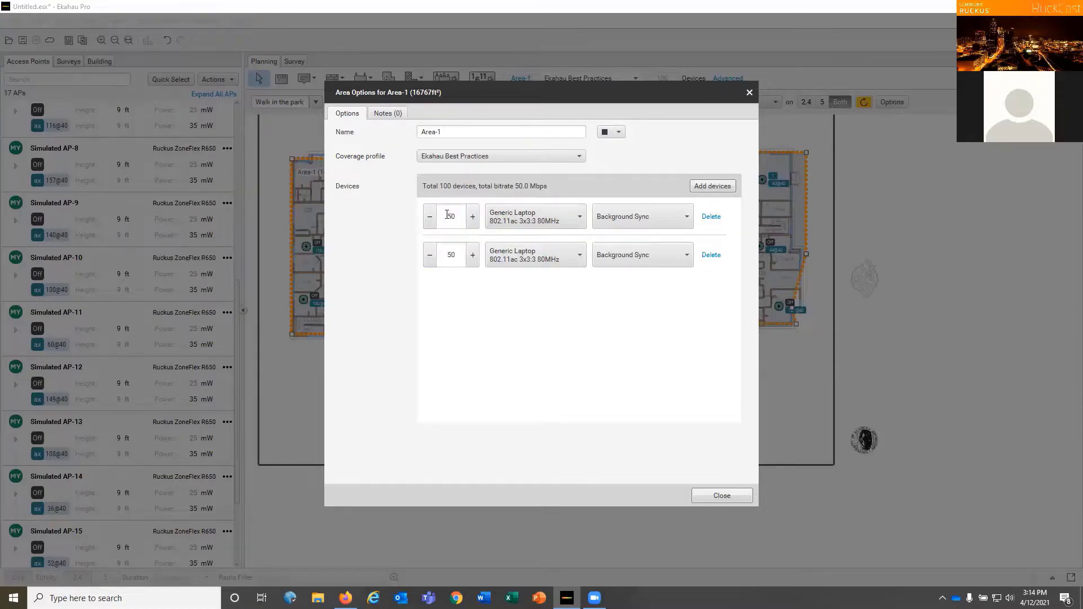
pyautogui.doubleClick(448, 255)
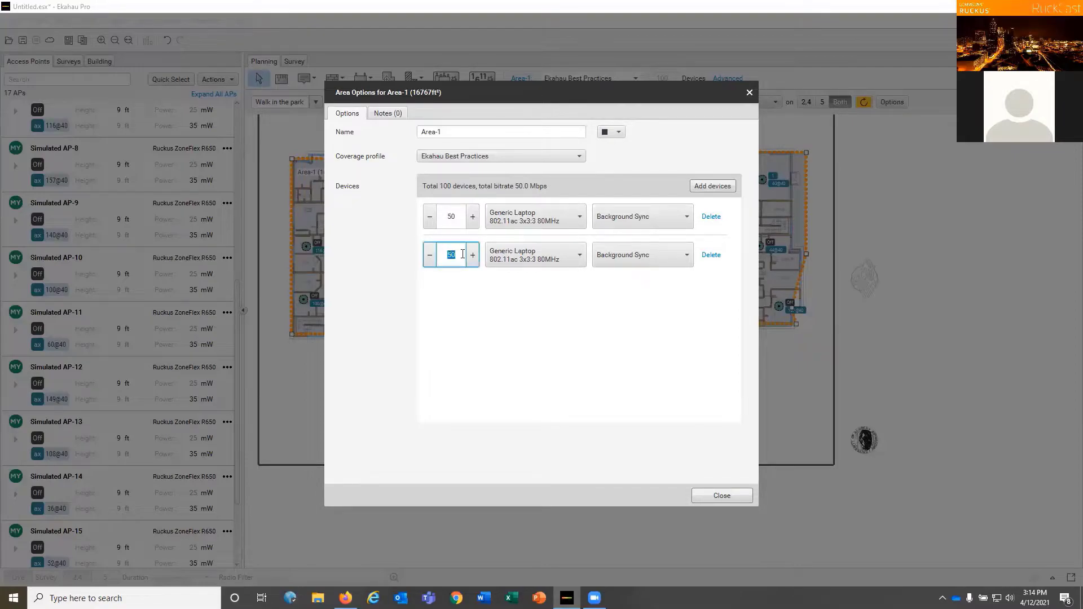
pyautogui.write('400')
pyautogui.click(581, 253)
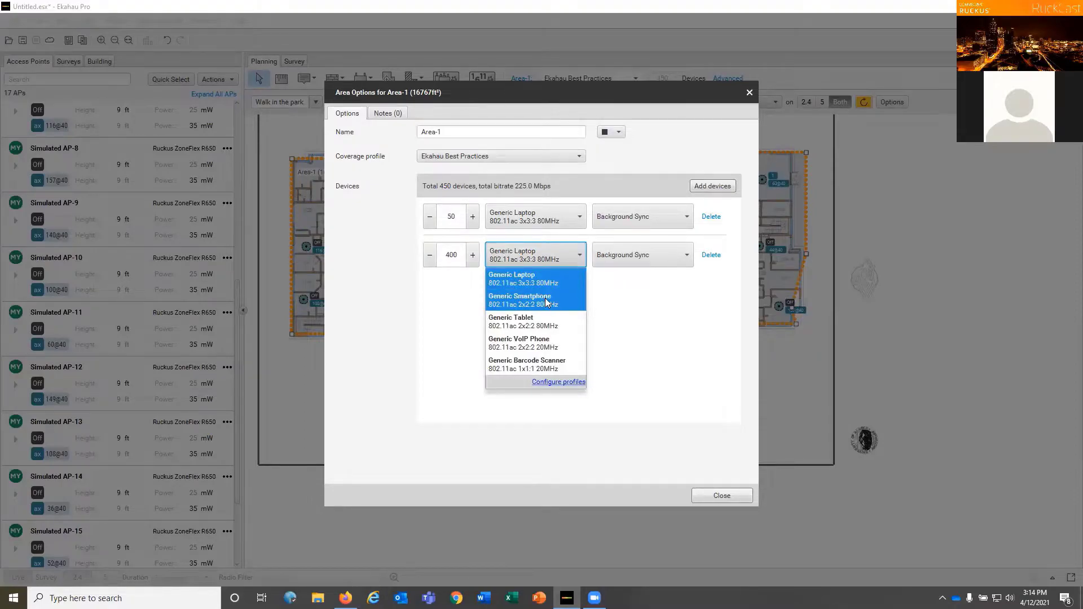
pyautogui.click(545, 297)
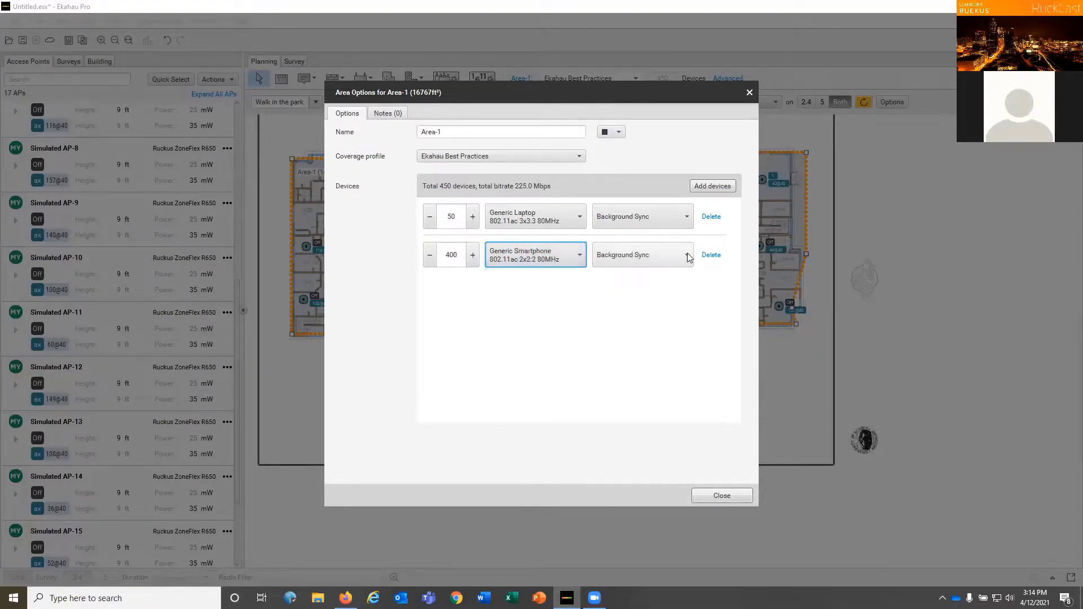
# - Try a third group of 200 devices, delete it, and close Area Options
pyautogui.click(712, 187)
pyautogui.doubleClick(460, 292)
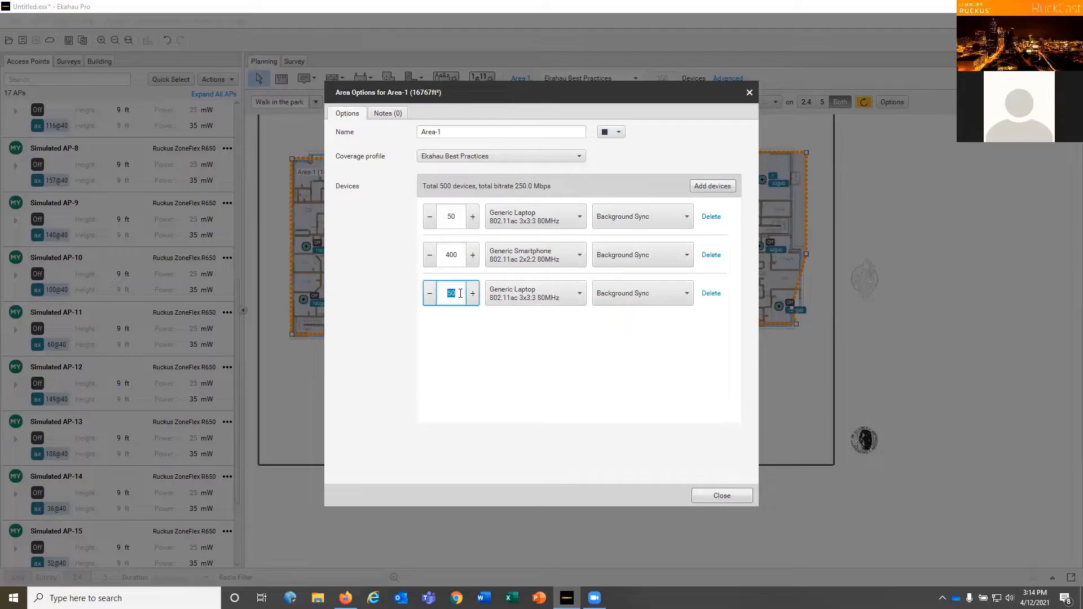
pyautogui.write('200')
pyautogui.click(580, 294)
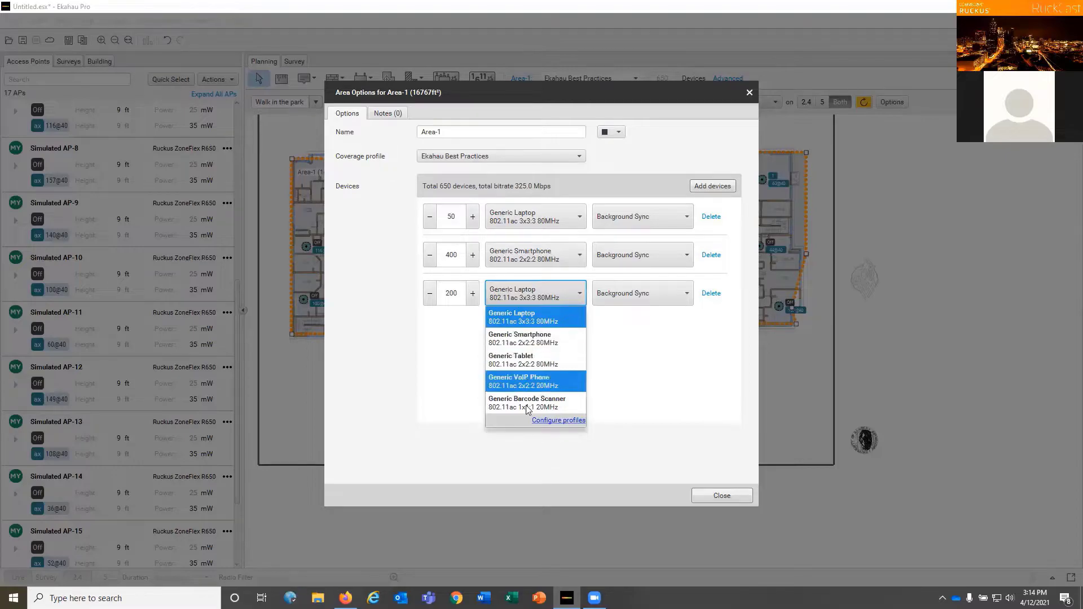
pyautogui.click(477, 391)
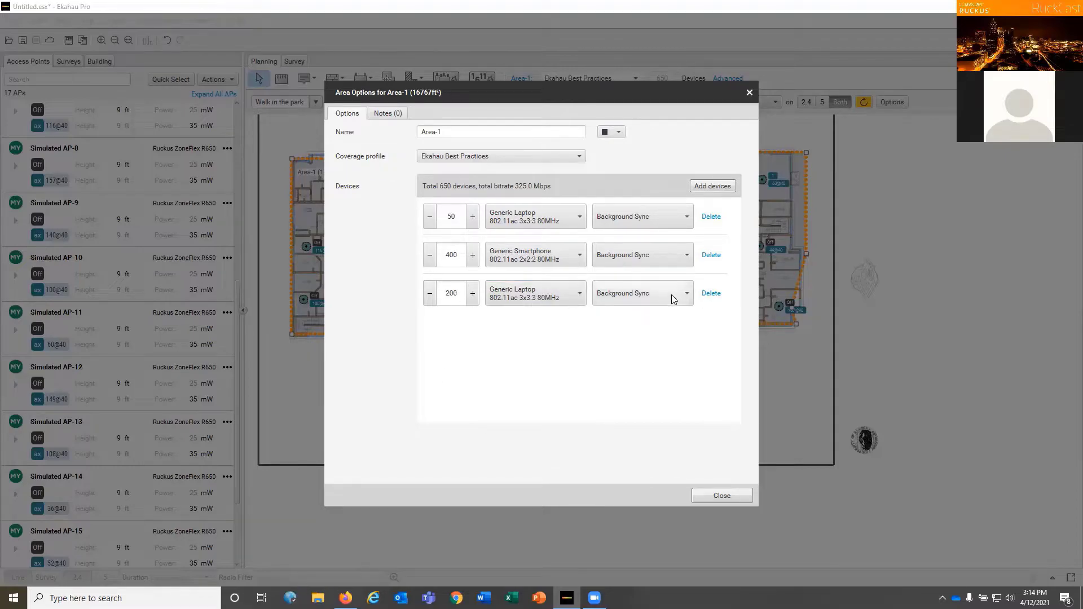
pyautogui.click(711, 293)
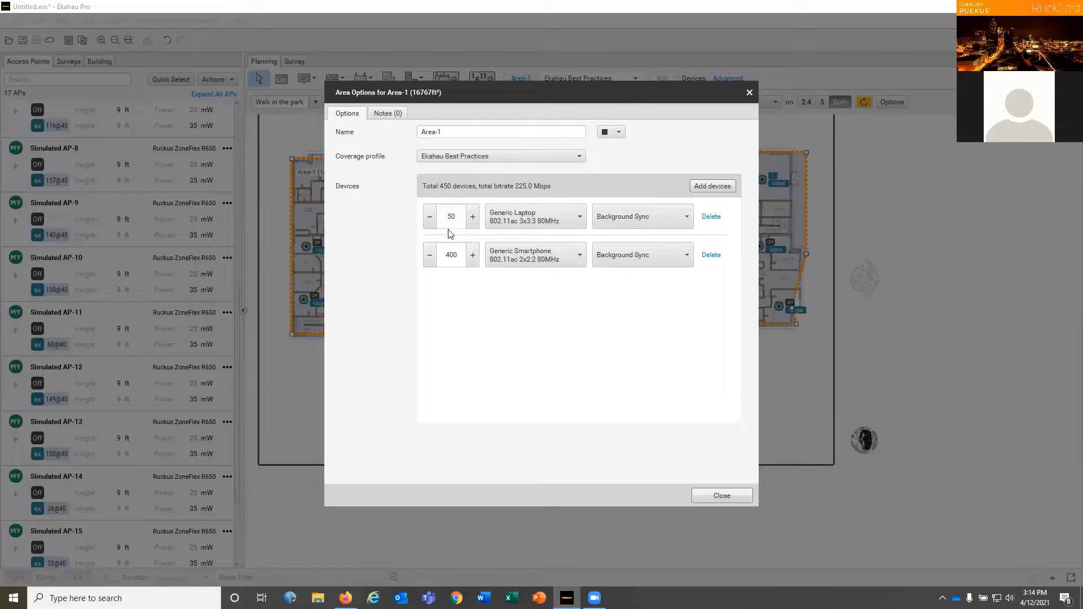
pyautogui.click(725, 496)
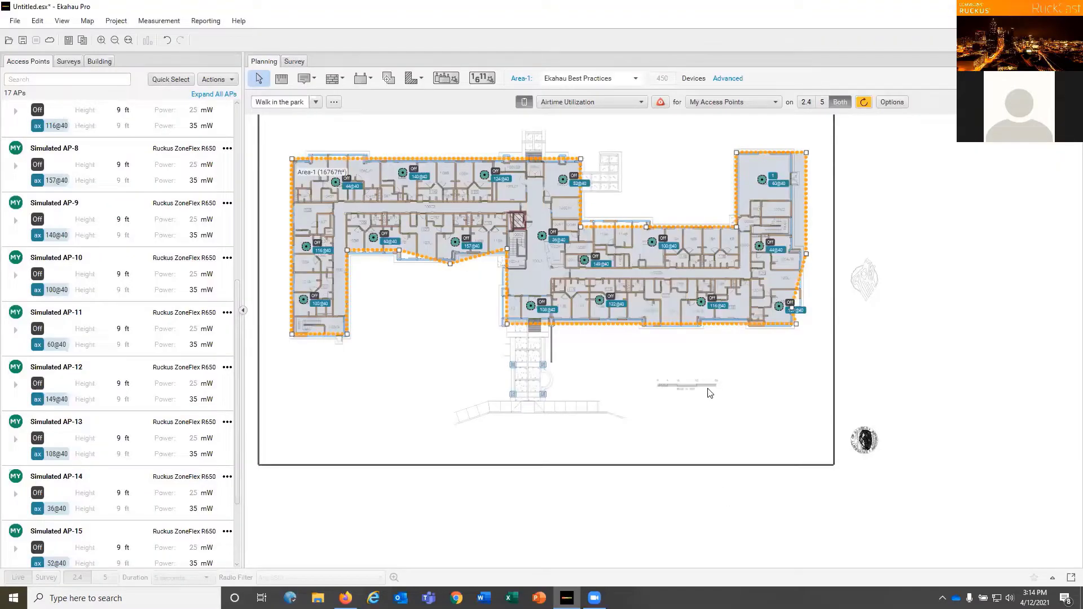
# - Reopen Area-1's options and add a third device group
pyautogui.rightClick(747, 178)
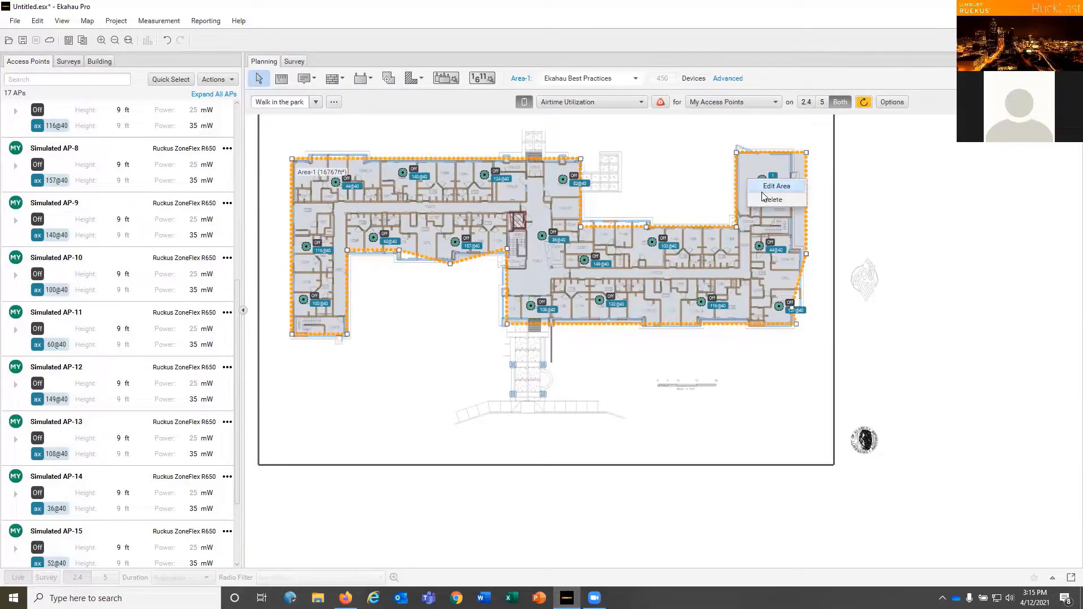
pyautogui.click(774, 186)
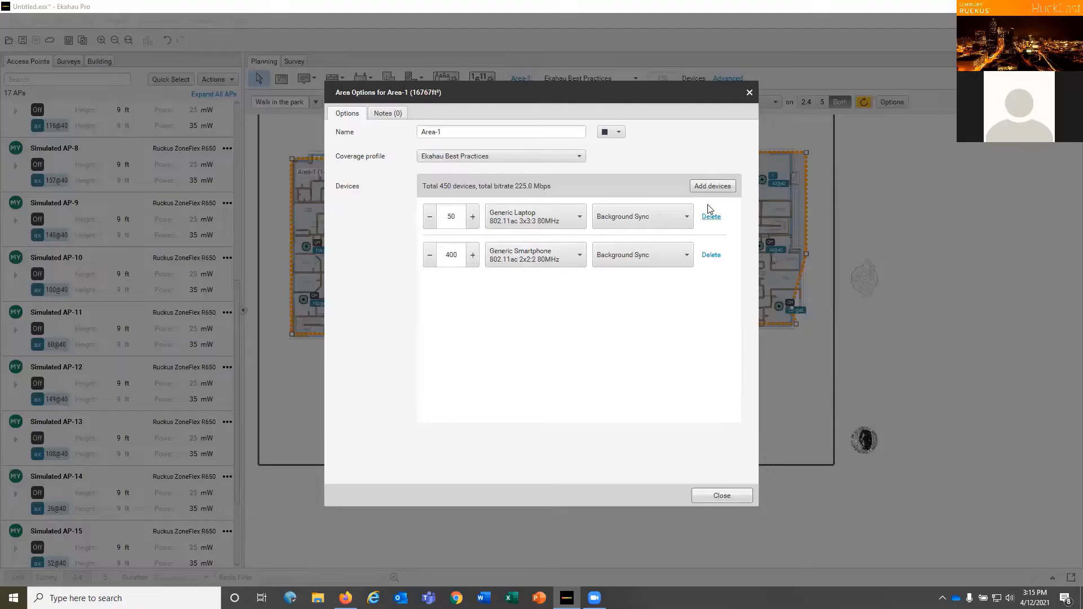
pyautogui.click(719, 187)
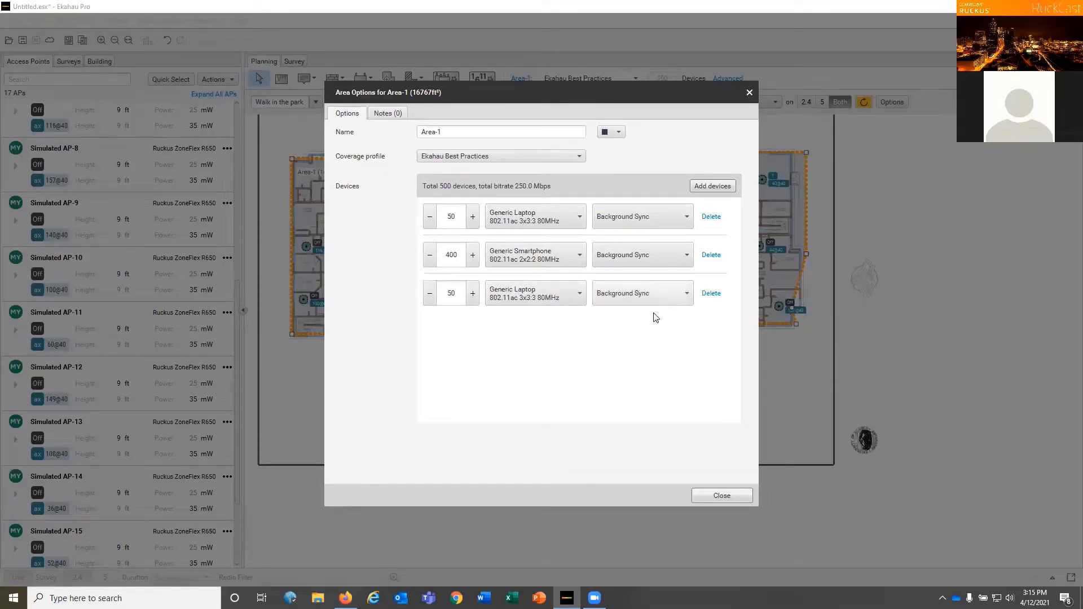
pyautogui.click(687, 295)
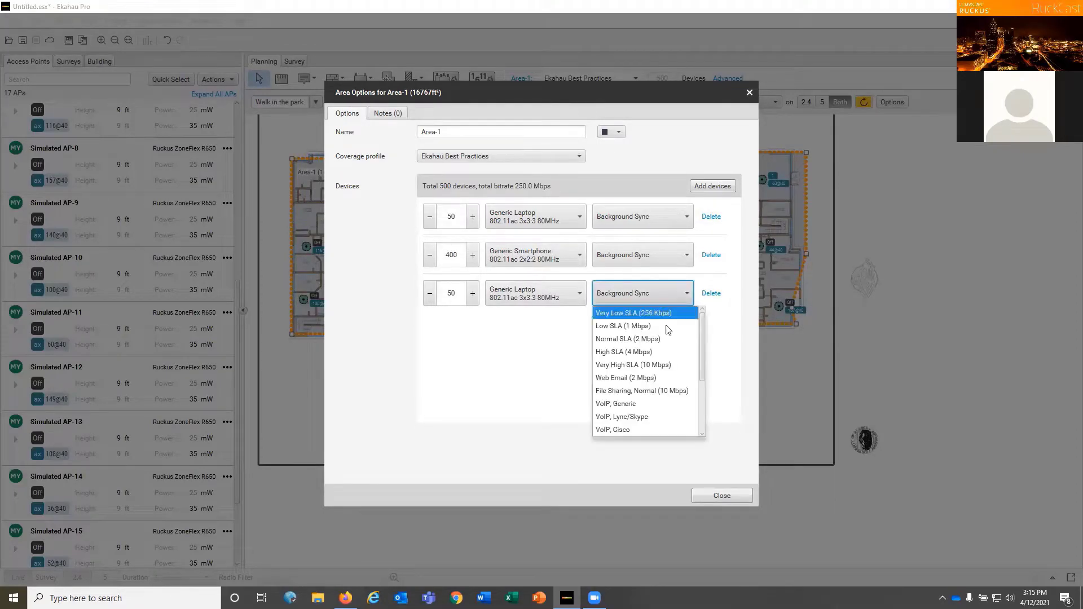
pyautogui.click(518, 352)
# - Give the laptops High SLA (4 Mbps) and the smartphones Normal SLA (2 Mbps)
pyautogui.click(687, 220)
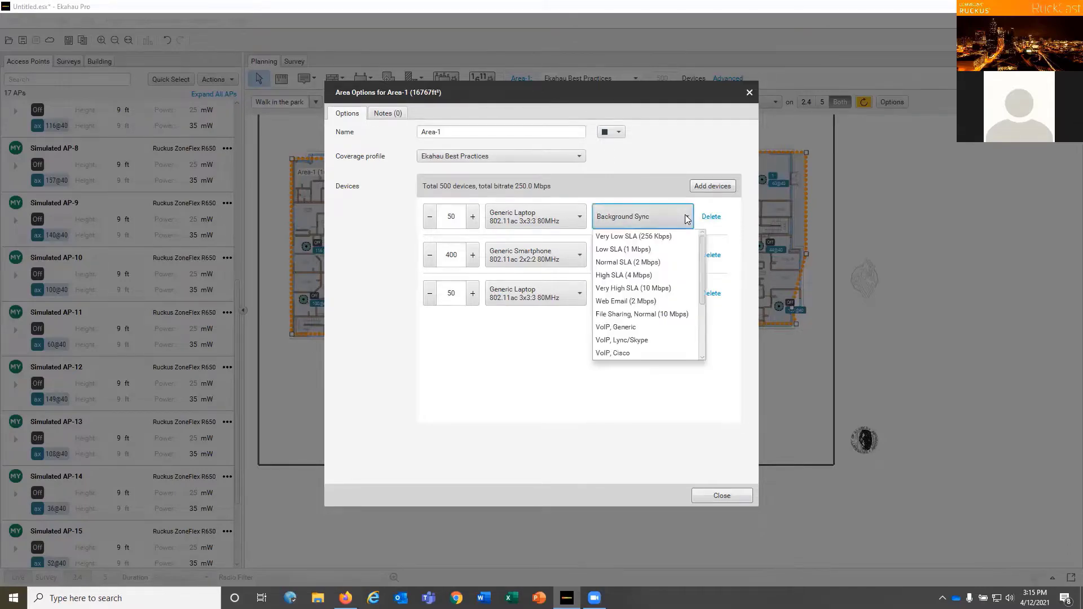
pyautogui.click(647, 276)
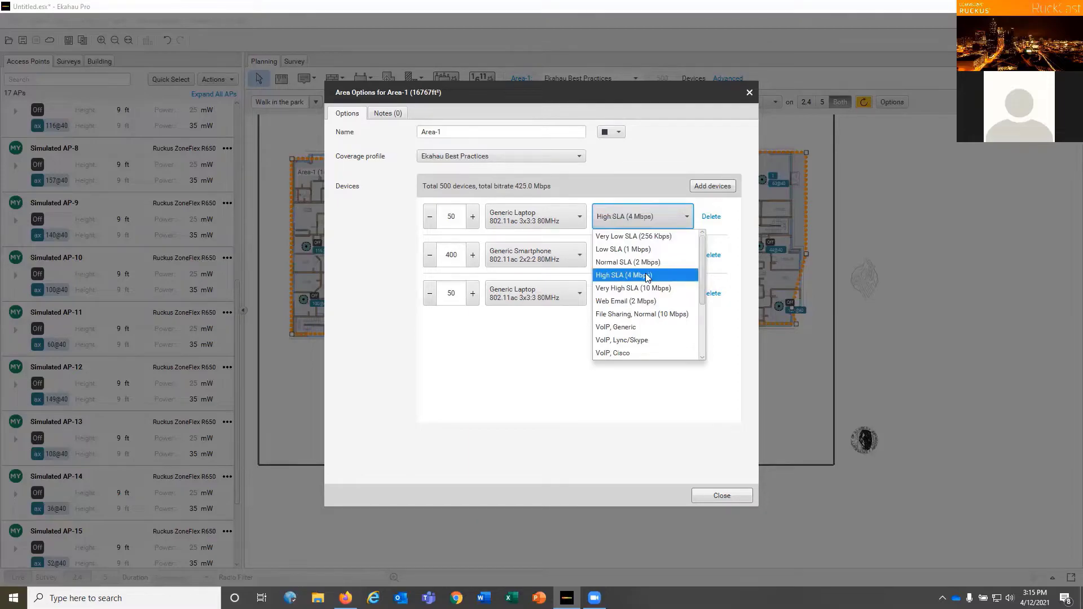
pyautogui.click(682, 261)
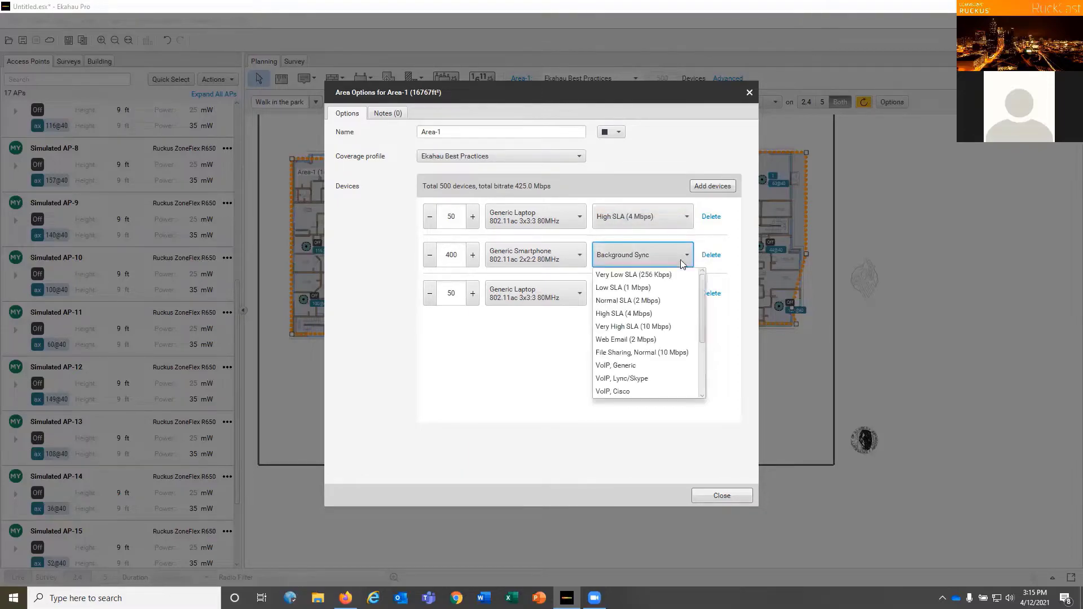
pyautogui.click(653, 306)
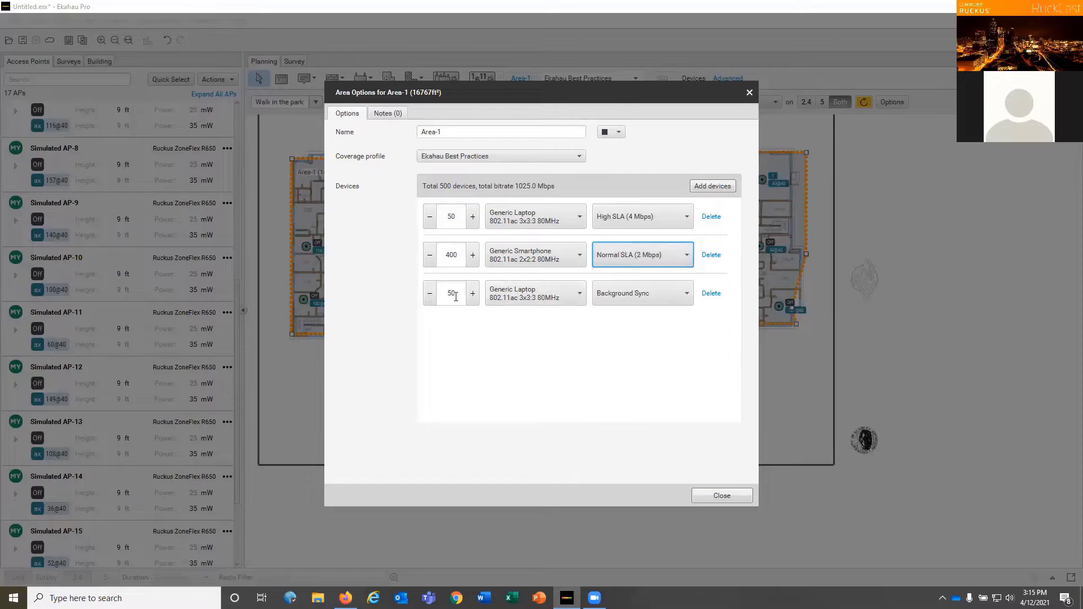
pyautogui.click(571, 294)
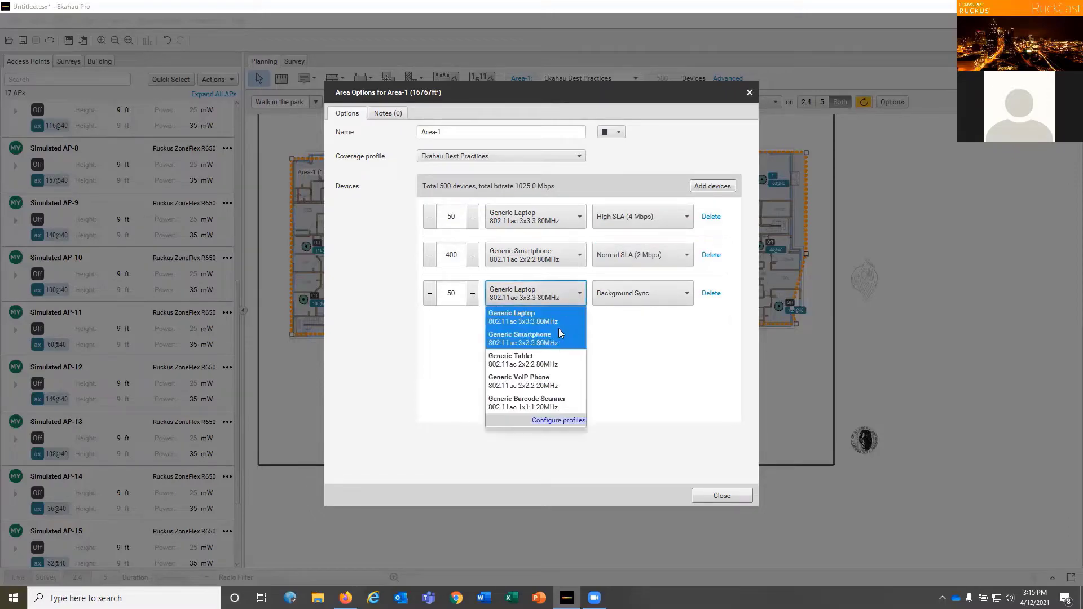
# - Create the custom device profile Profile-1 and assign it to the third group
pyautogui.click(556, 420)
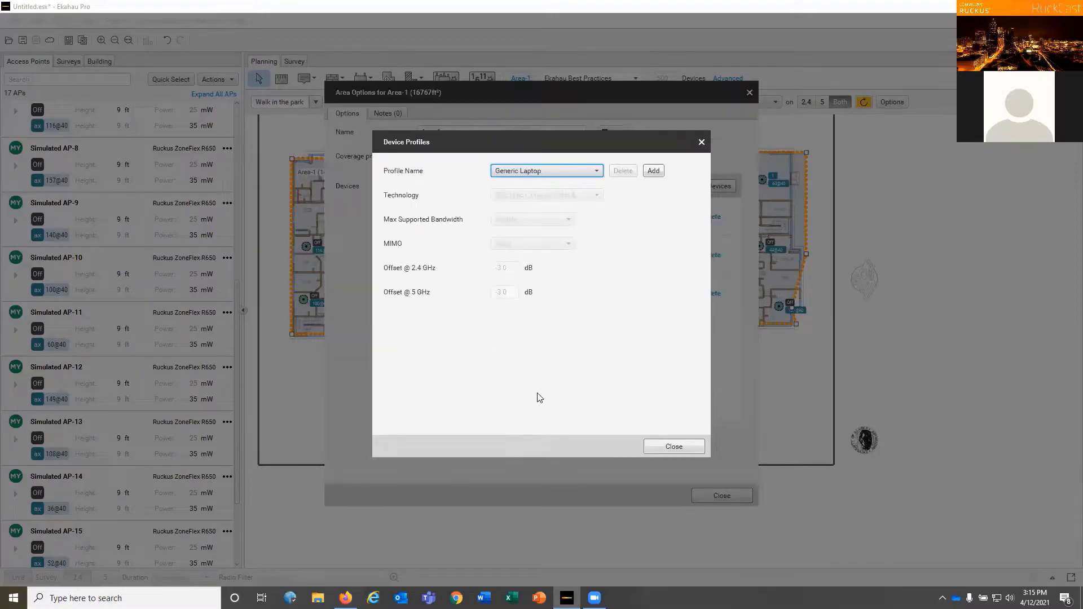
pyautogui.click(556, 172)
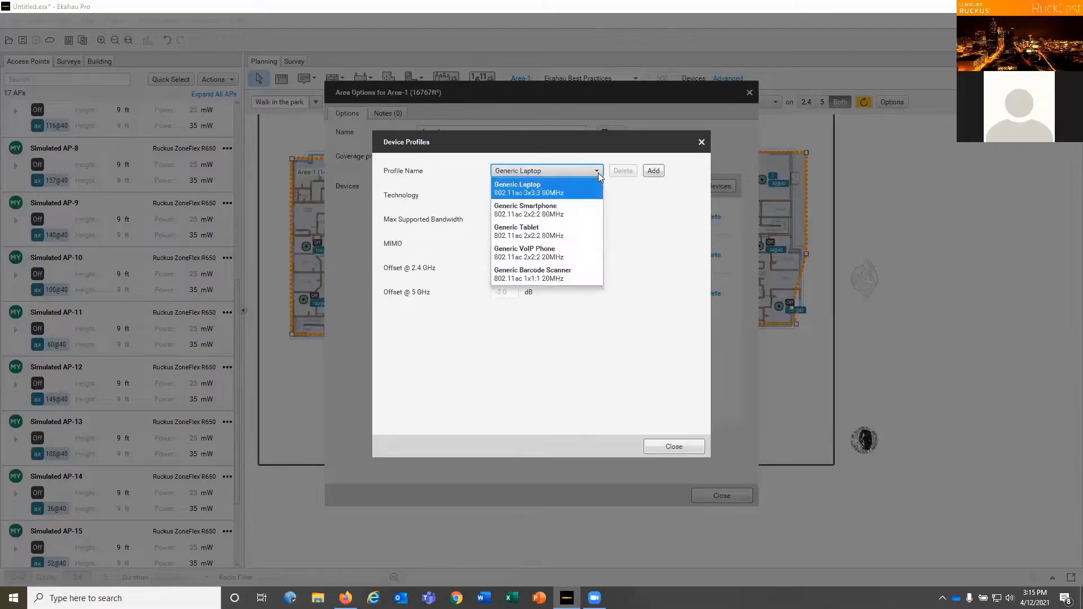
pyautogui.click(551, 240)
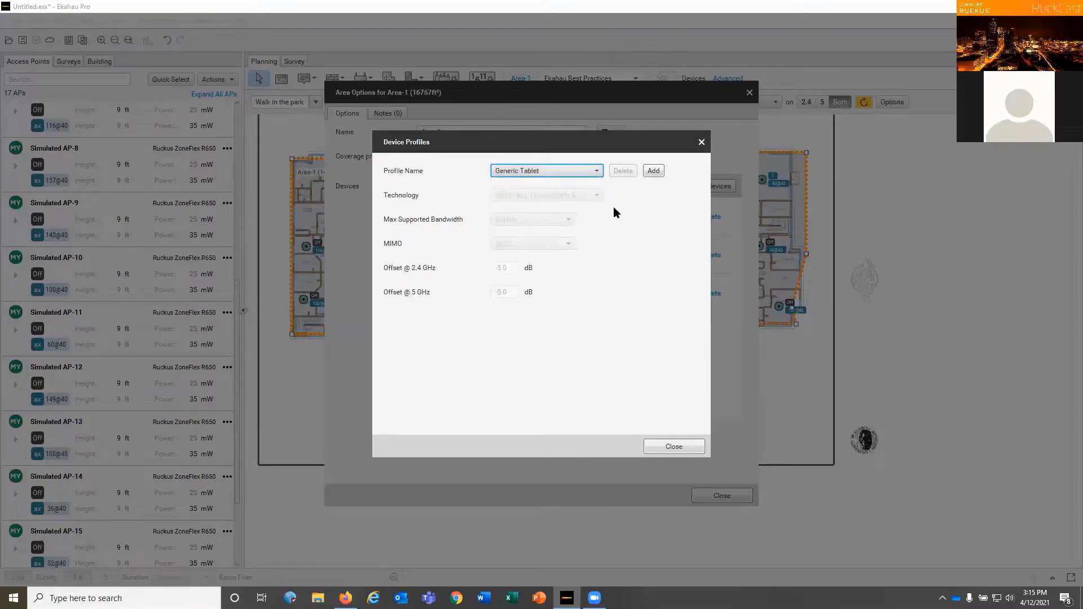
pyautogui.click(653, 170)
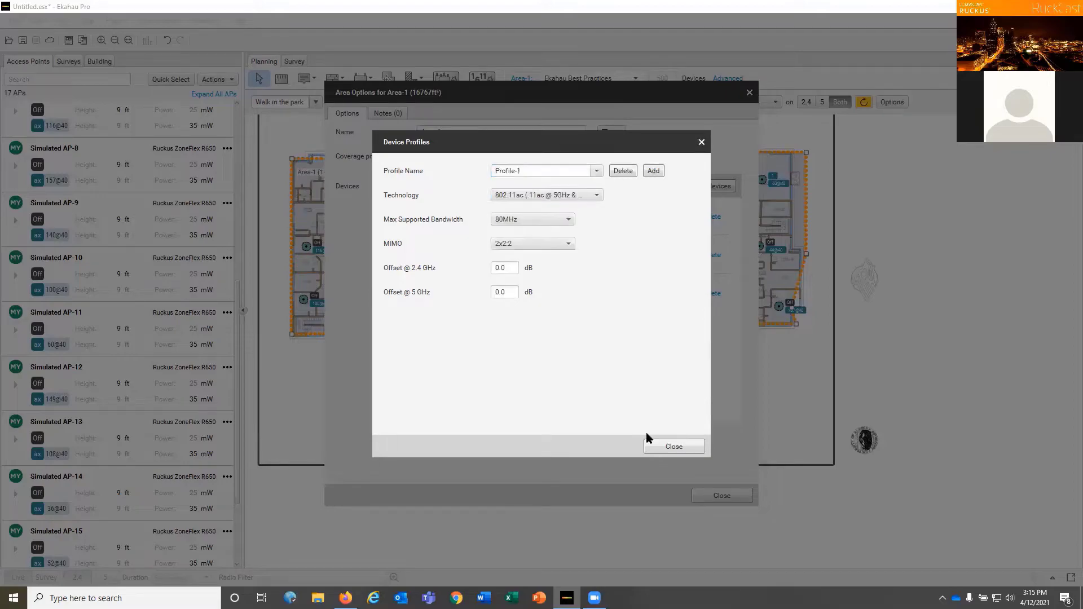
pyautogui.click(654, 445)
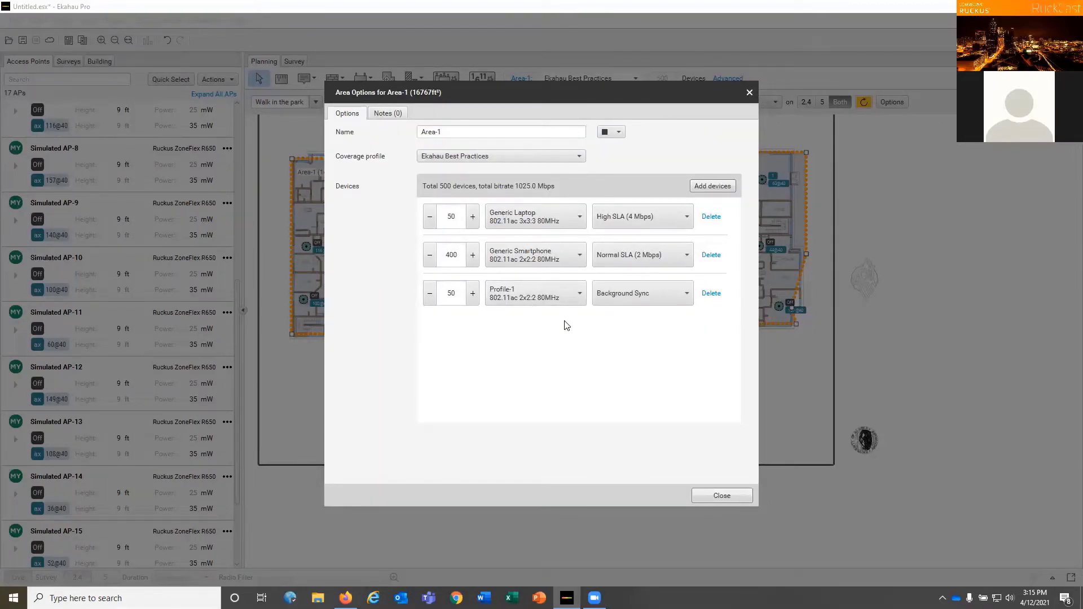
pyautogui.click(581, 292)
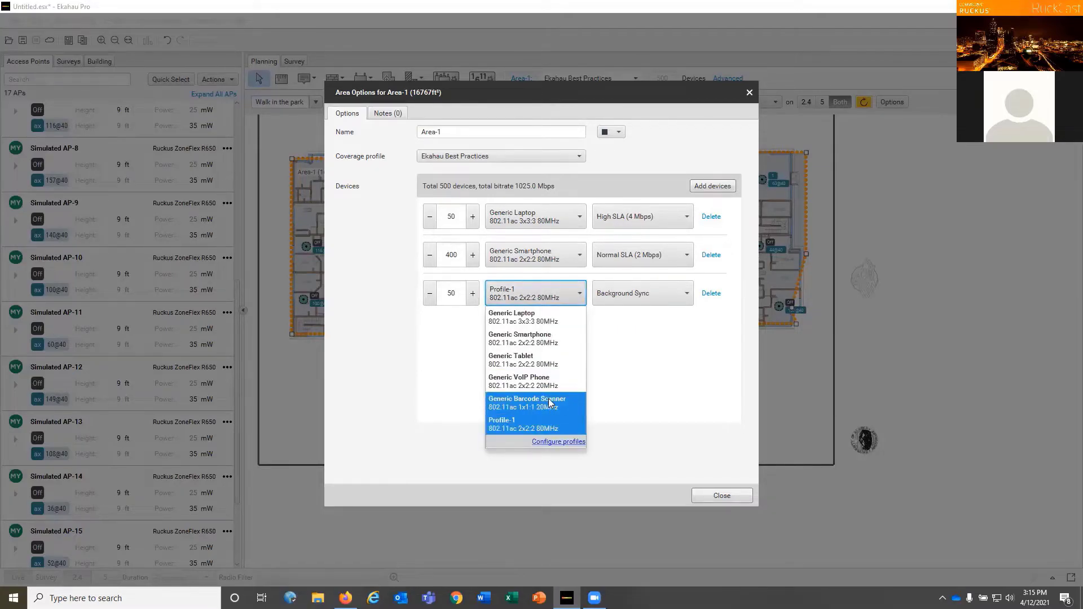
pyautogui.click(520, 426)
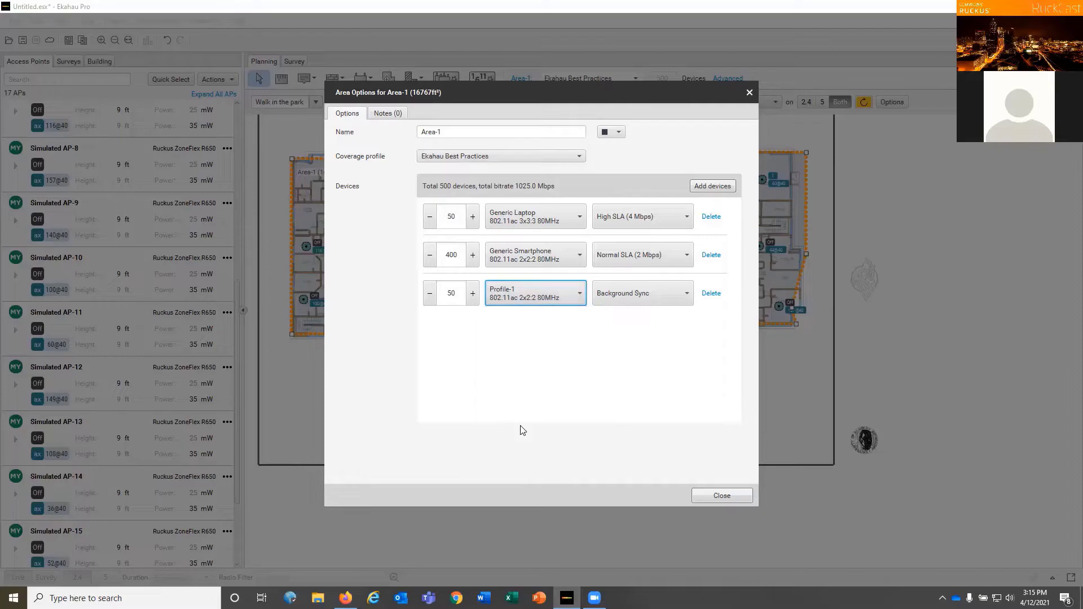
# - Limit Profile-1's maximum supported bandwidth to 40MHz
pyautogui.click(577, 289)
pyautogui.click(571, 442)
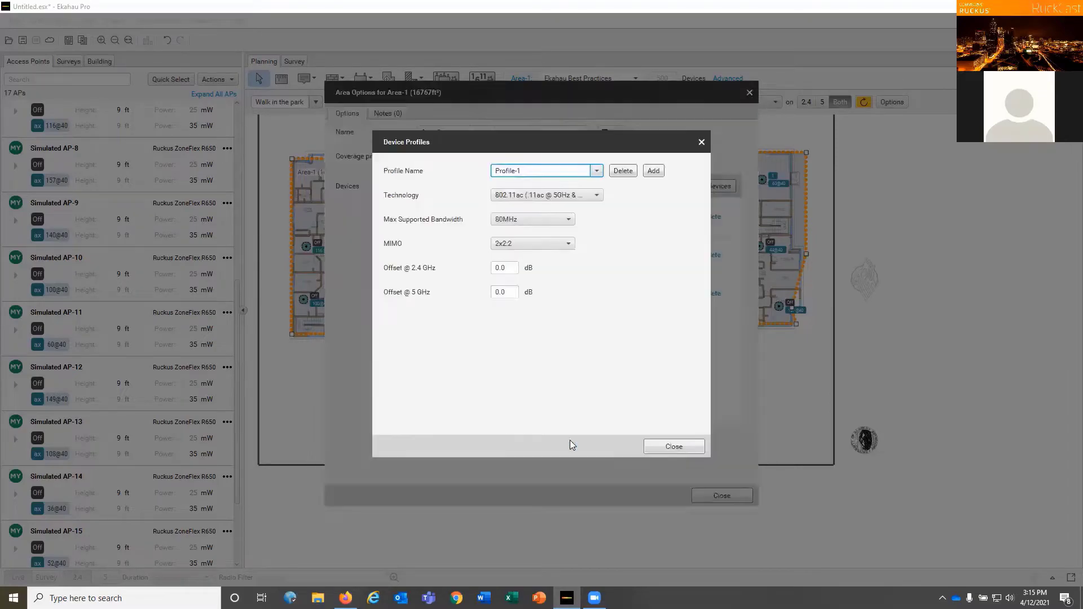
pyautogui.click(568, 219)
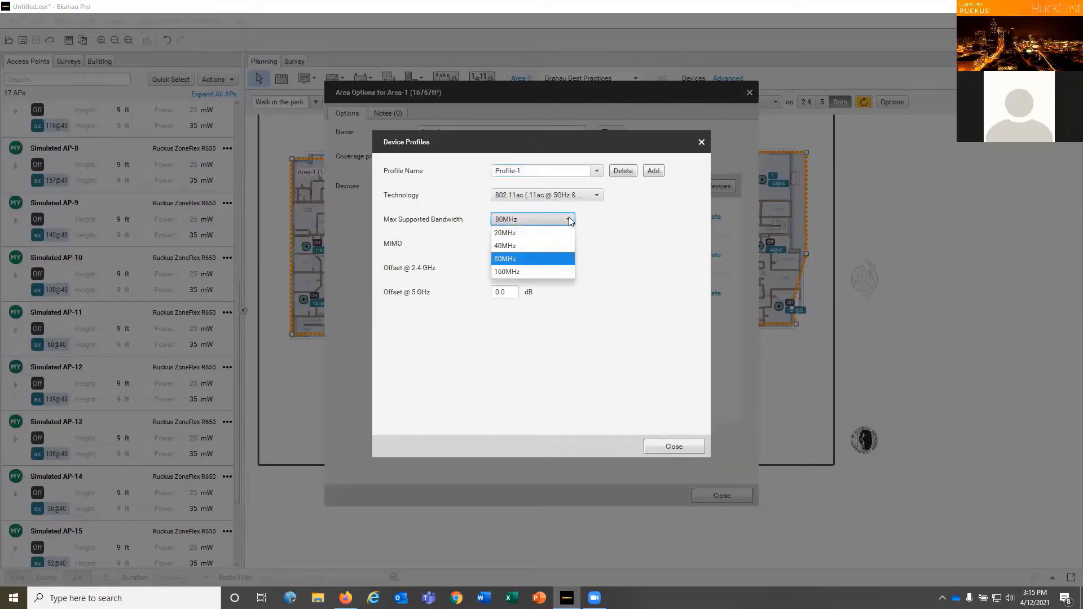
pyautogui.click(544, 246)
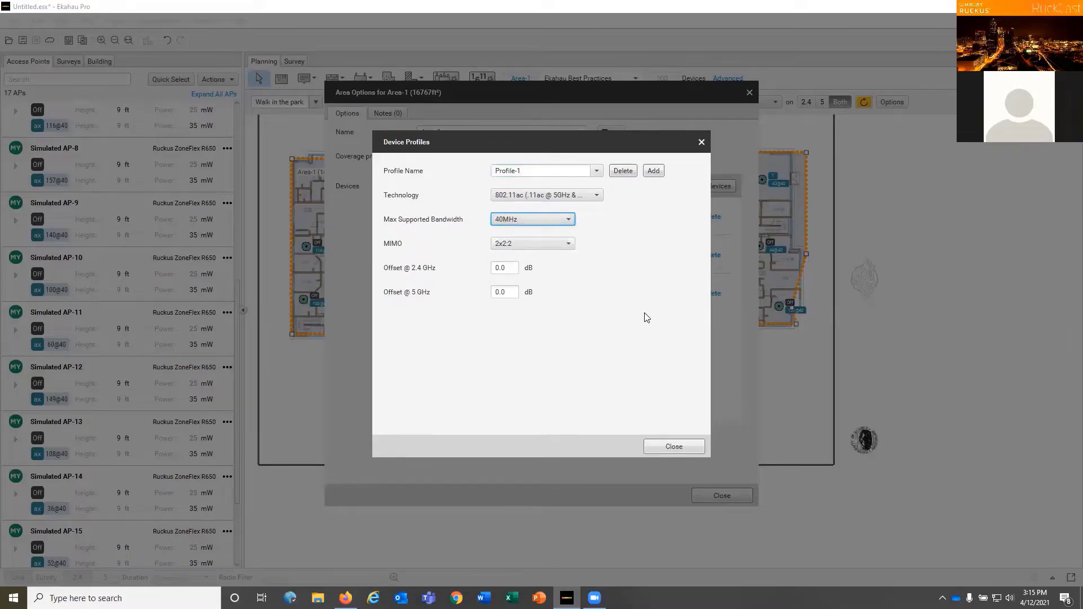
pyautogui.click(667, 447)
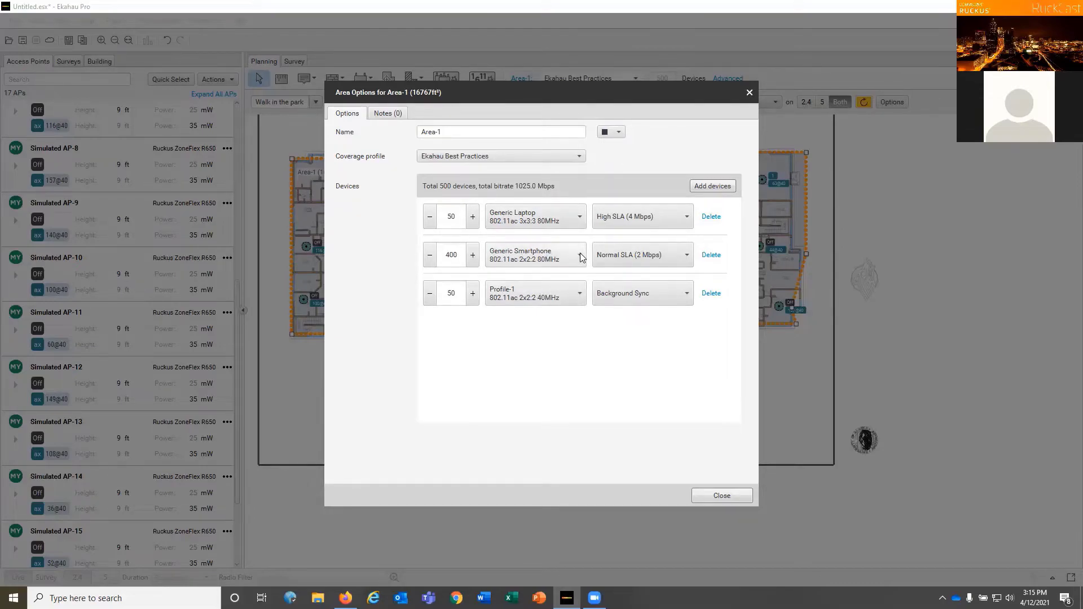
# - Close Area Options and deselect Area-1 so the Airtime Utilization heatmap renders
pyautogui.click(720, 498)
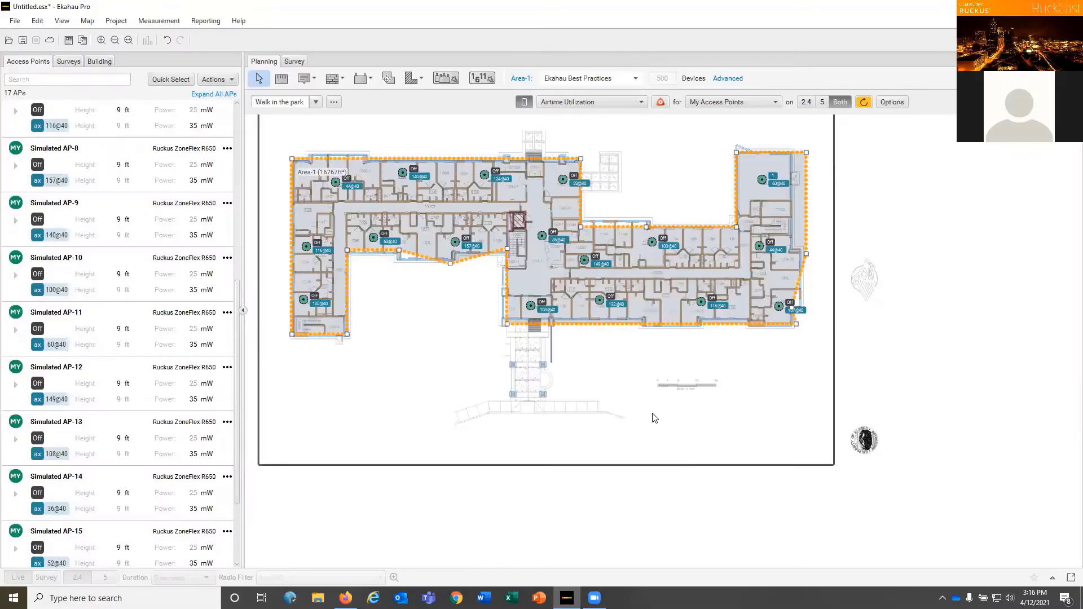
pyautogui.click(759, 141)
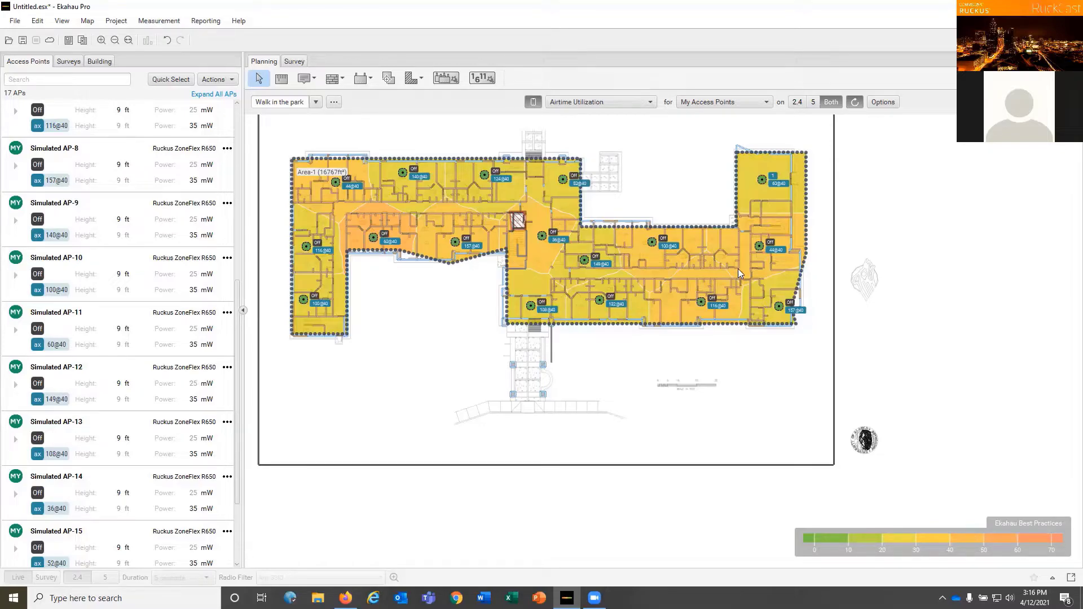
pyautogui.moveTo(738, 270)
pyautogui.click(761, 180)
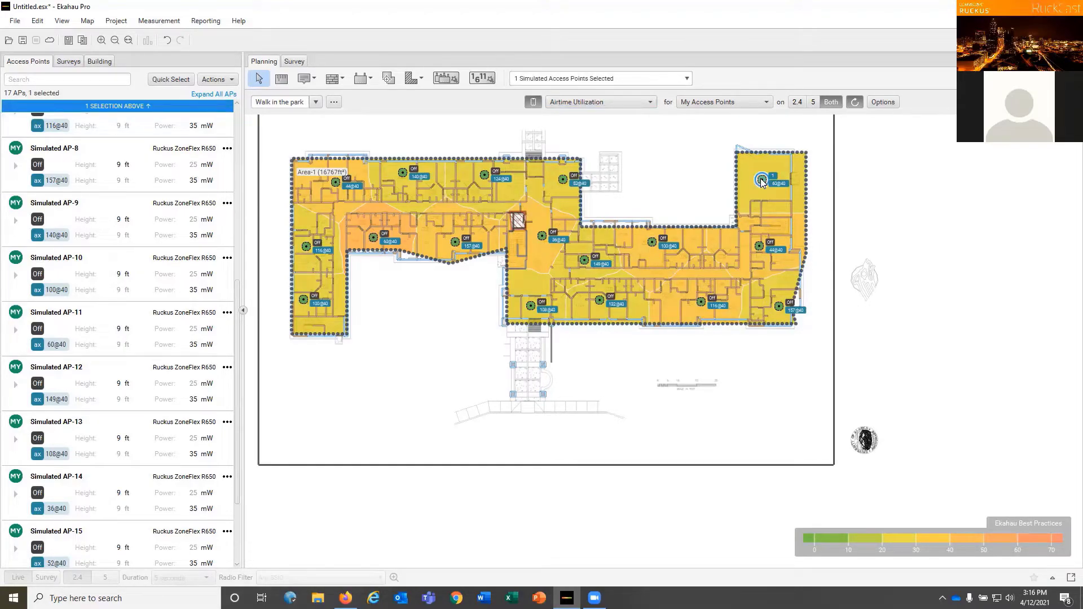
# - Enable the upper-corridor access point's 2.4 GHz radio and confirm it uses channel 1
pyautogui.moveTo(762, 180)
pyautogui.click(663, 237)
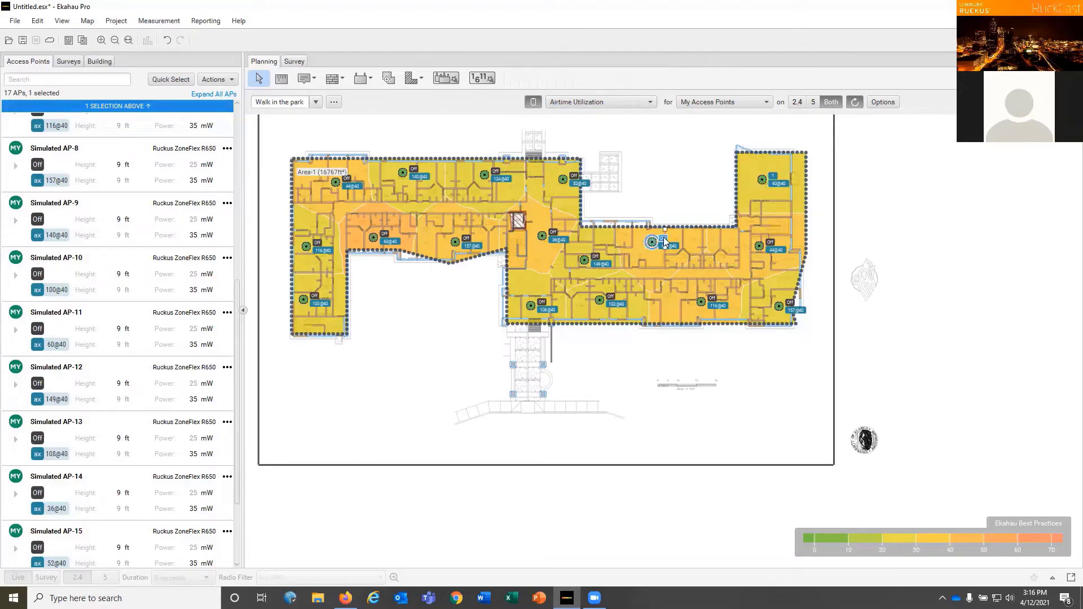
pyautogui.rightClick(664, 237)
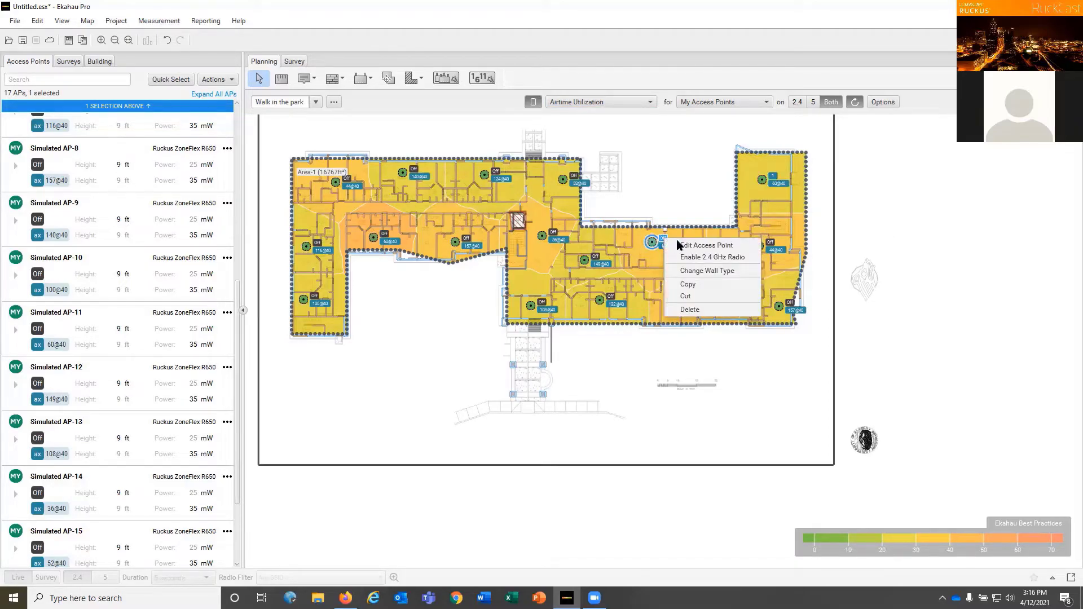
pyautogui.click(706, 258)
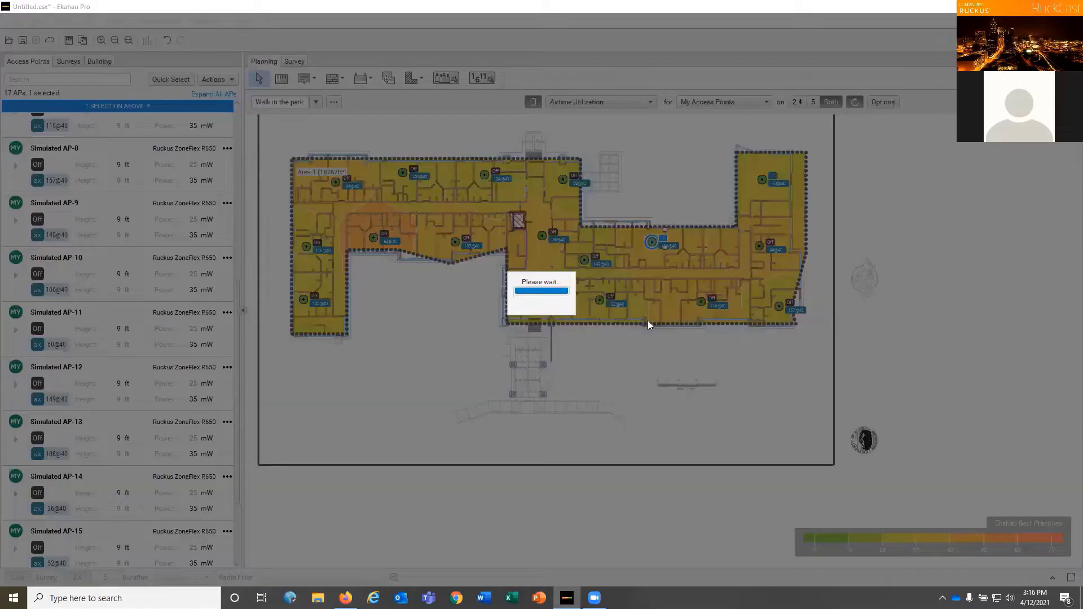
pyautogui.rightClick(664, 239)
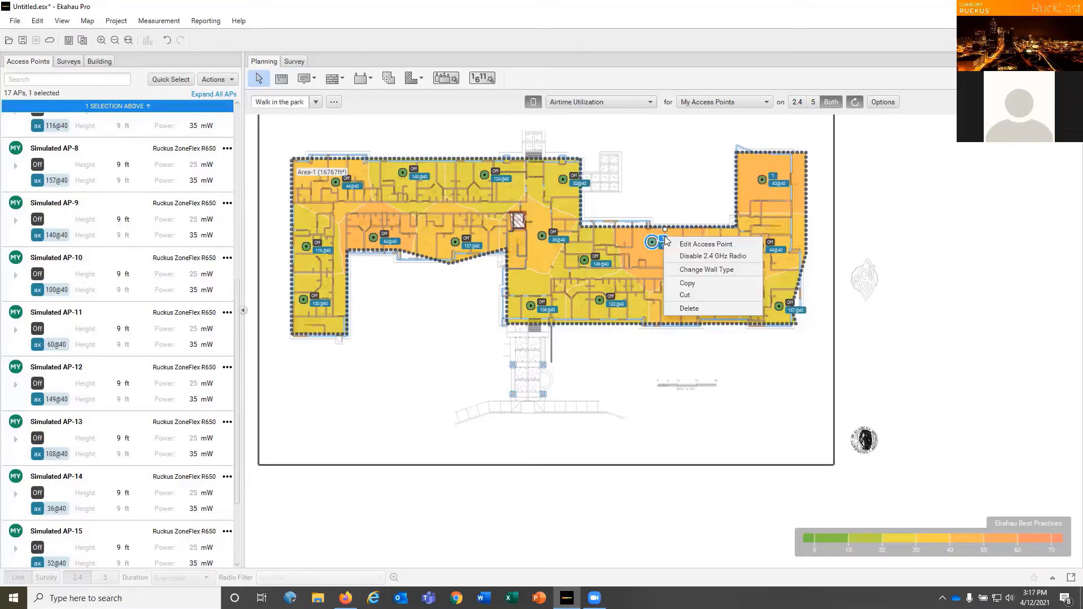
pyautogui.click(694, 246)
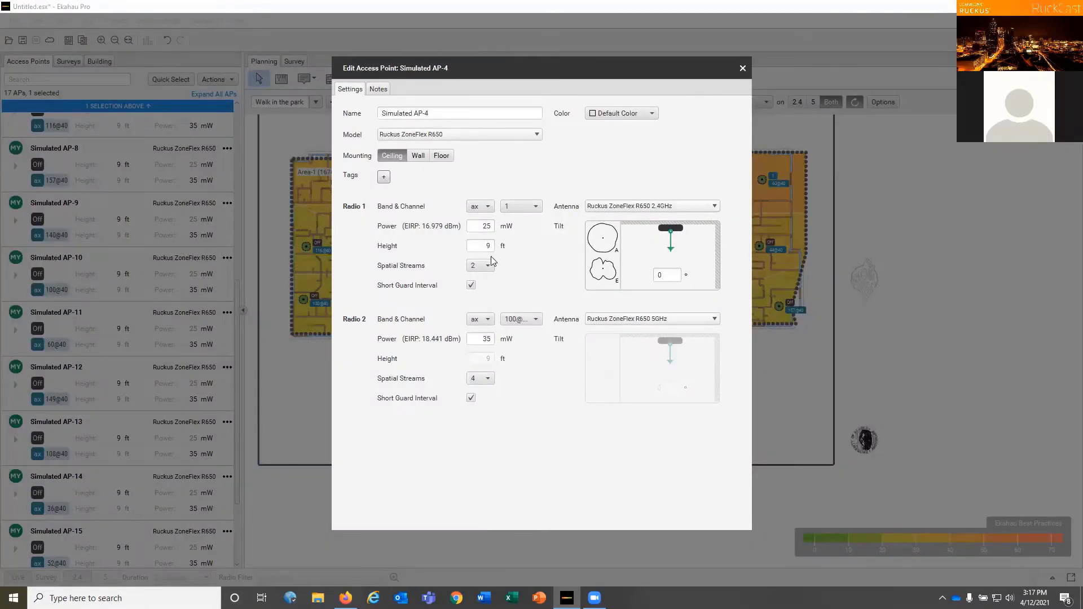
pyautogui.click(536, 211)
pyautogui.click(588, 237)
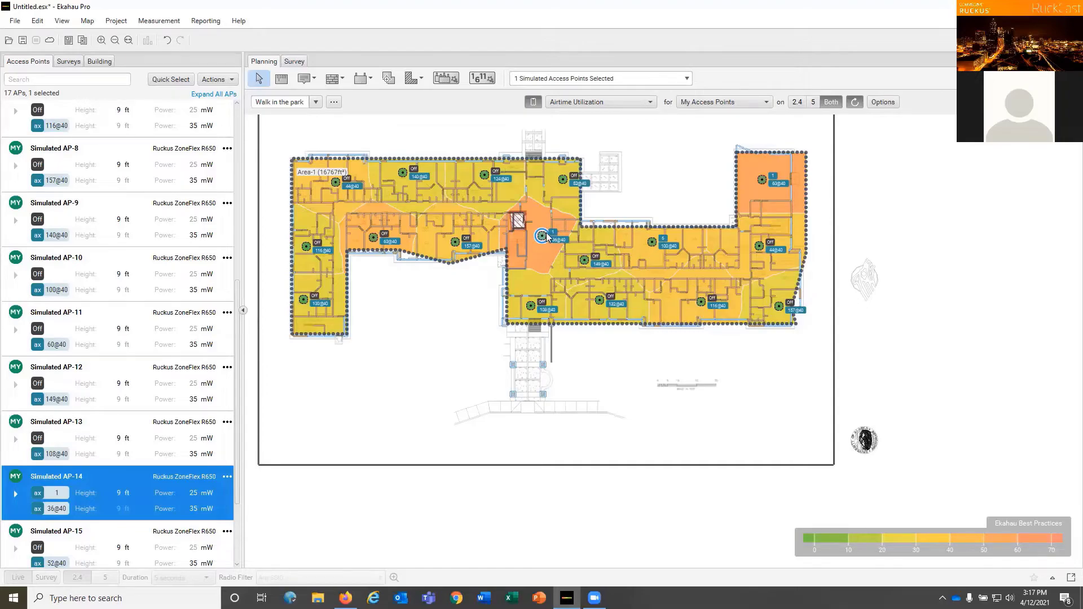
# - Switch Simulated AP-14's 2.4 GHz radio from channel 1 to channel 11
pyautogui.rightClick(552, 234)
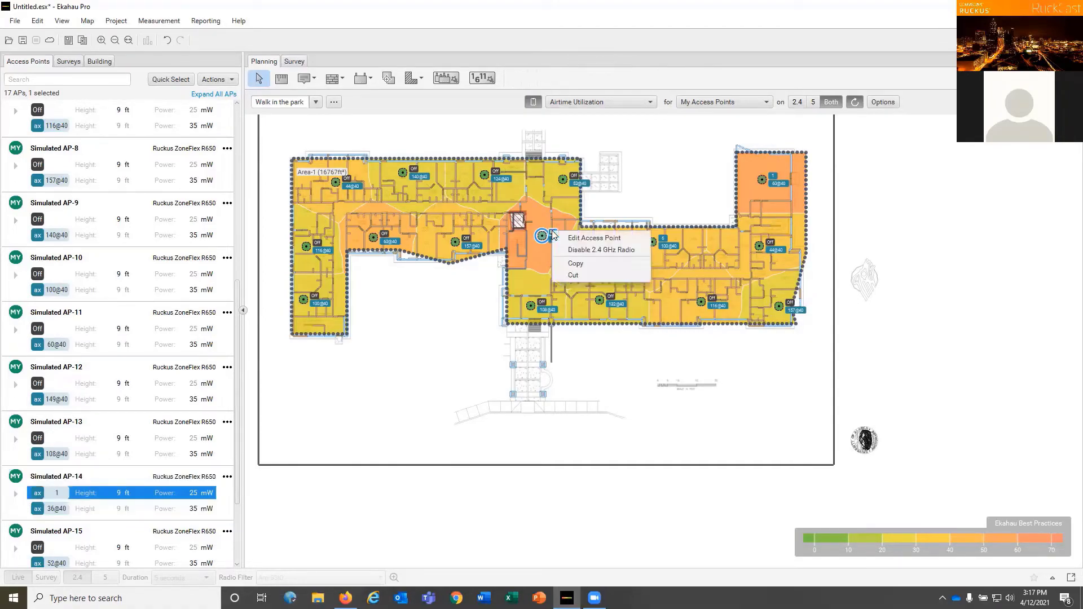
pyautogui.click(564, 238)
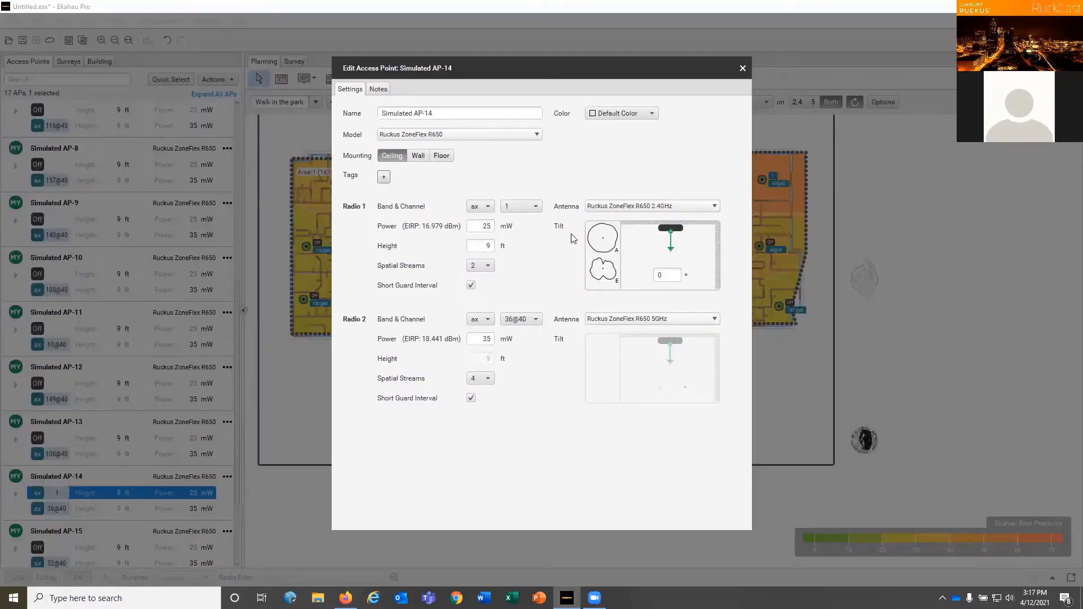
pyautogui.click(521, 207)
pyautogui.click(698, 233)
pyautogui.click(743, 68)
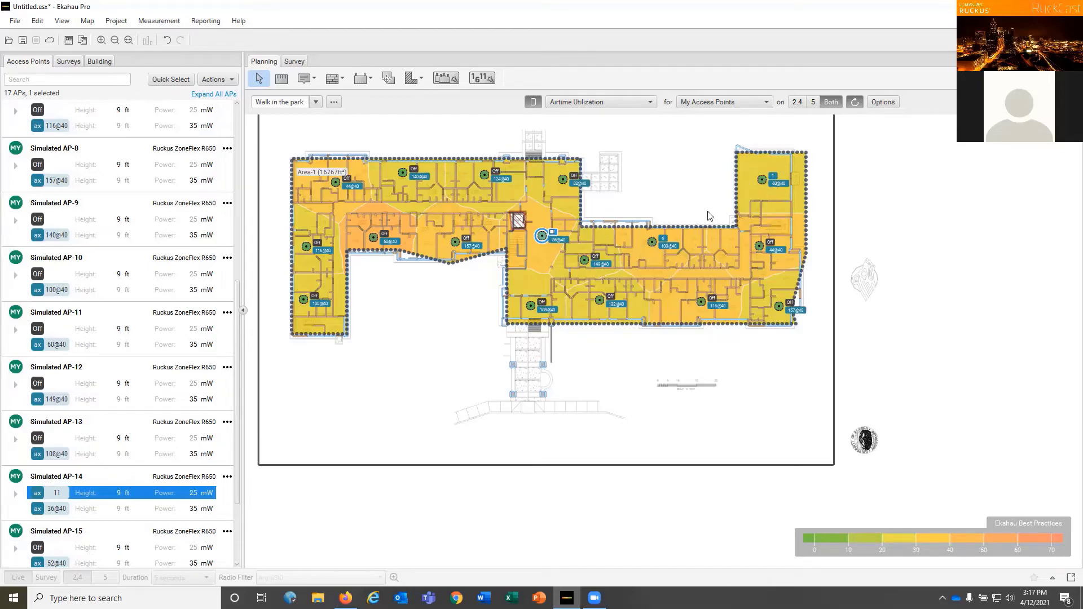
# - Return Simulated AP-14's 2.4 GHz radio (Radio 1) to channel 1 via Edit Access Point
pyautogui.click(540, 237)
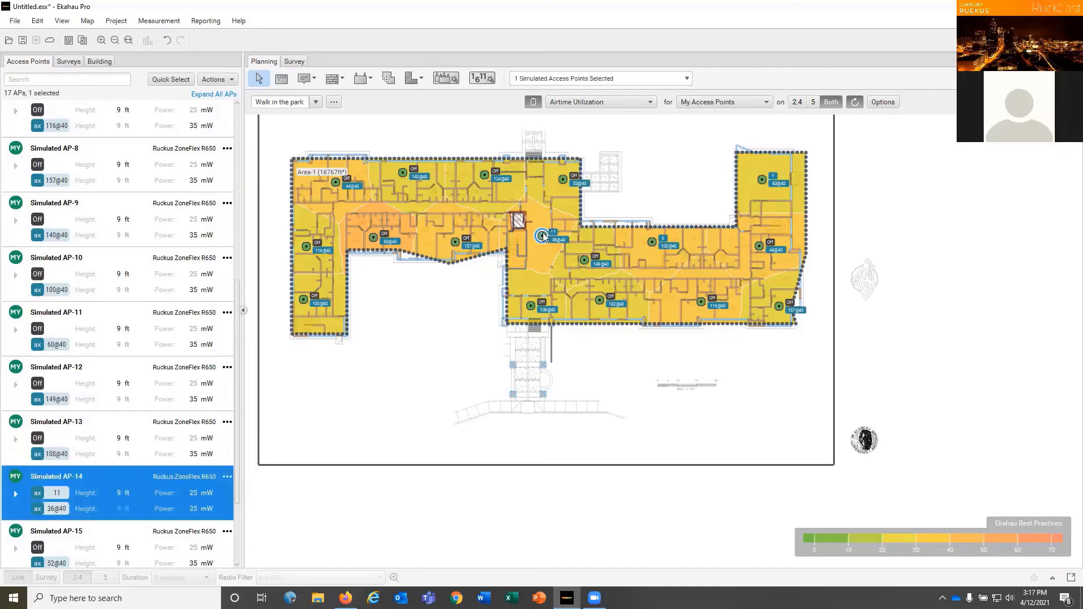
pyautogui.rightClick(541, 236)
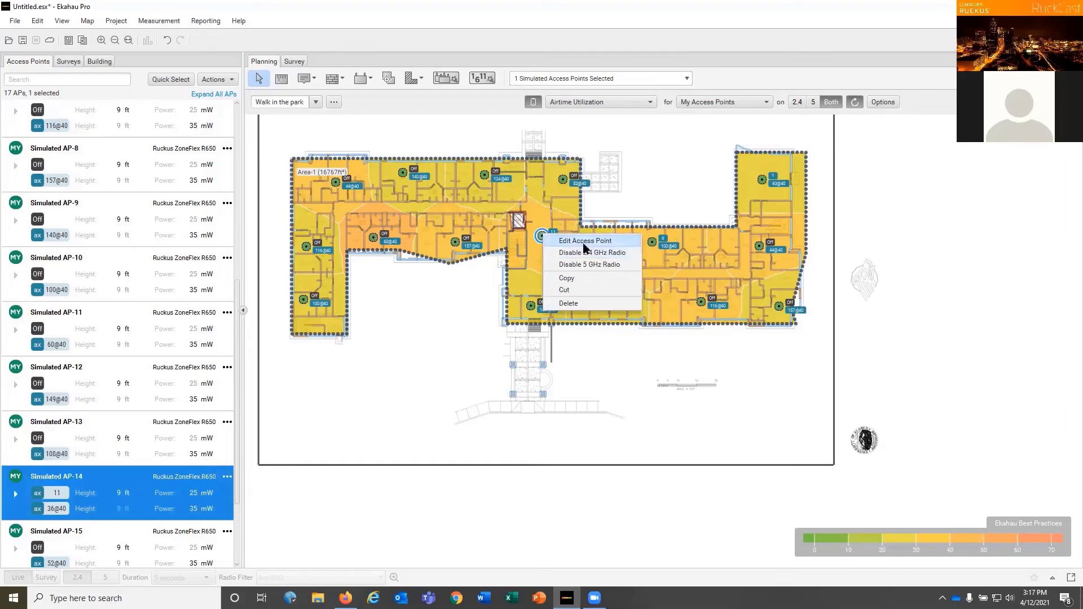
pyautogui.click(583, 242)
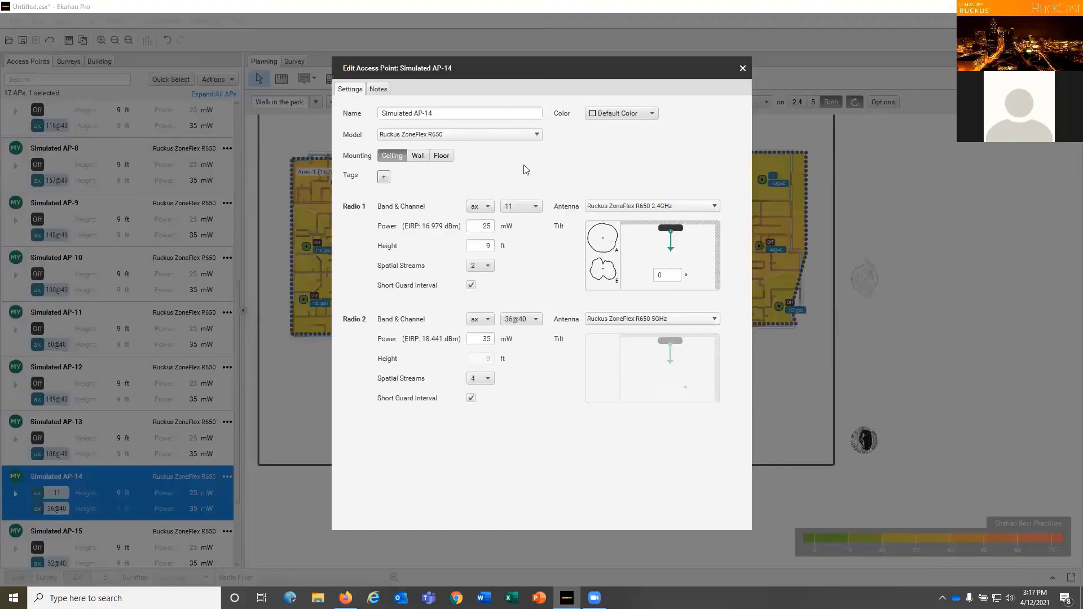
pyautogui.click(535, 207)
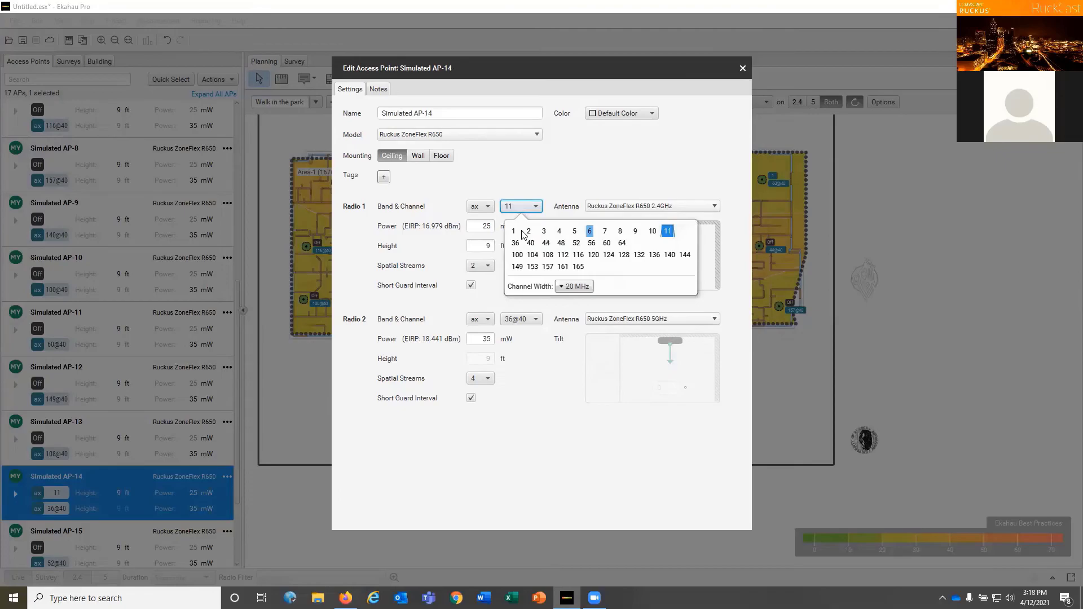
pyautogui.click(514, 231)
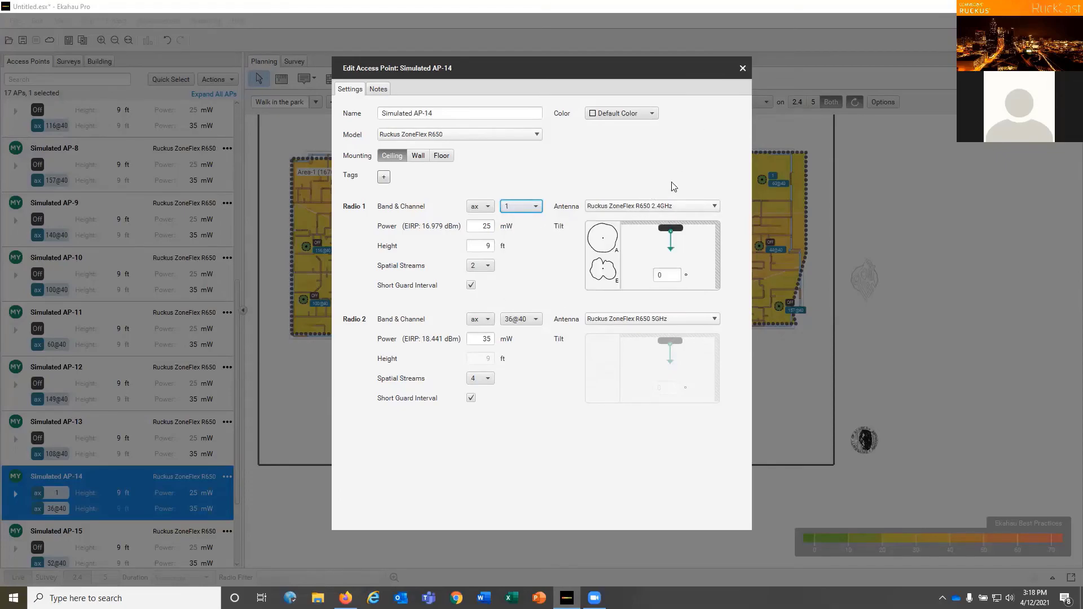
pyautogui.click(743, 68)
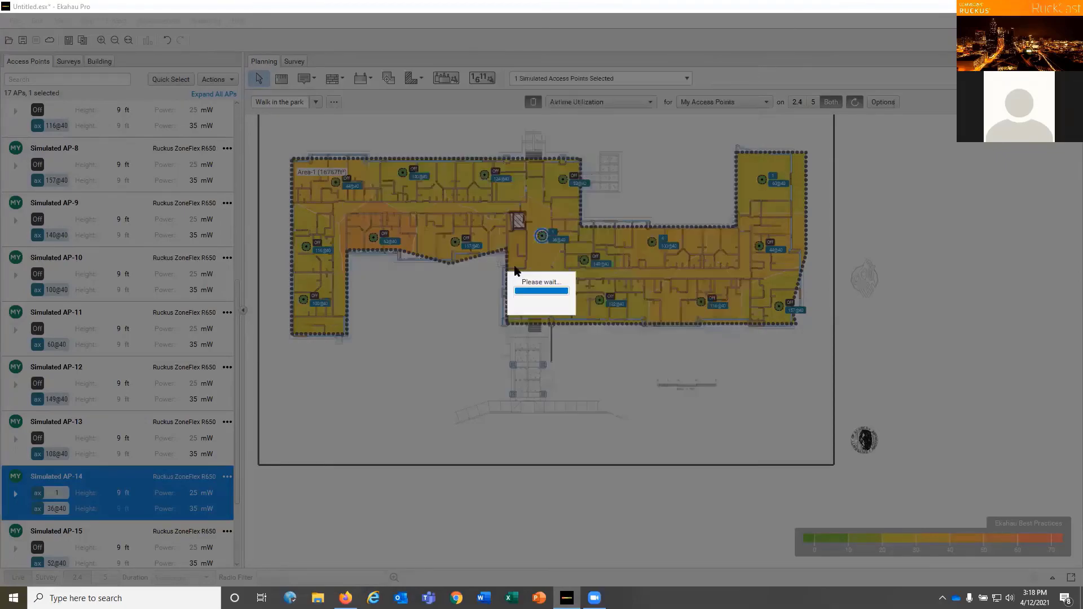